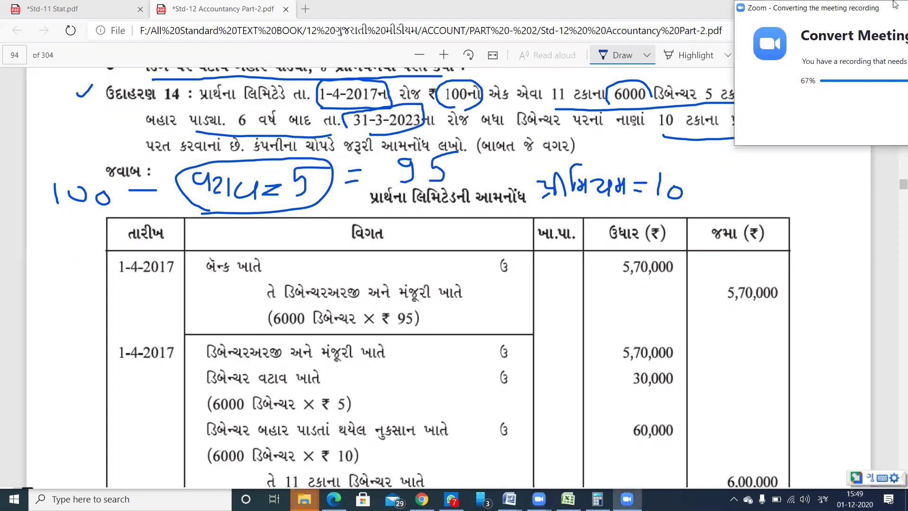
# Step: Move the Zoom conversion window off the PDF page and ink-mark the handwritten 95, the premium of 10 and the company name in Example 14
pyautogui.moveTo(810, 7); pyautogui.dragTo(907, 7)
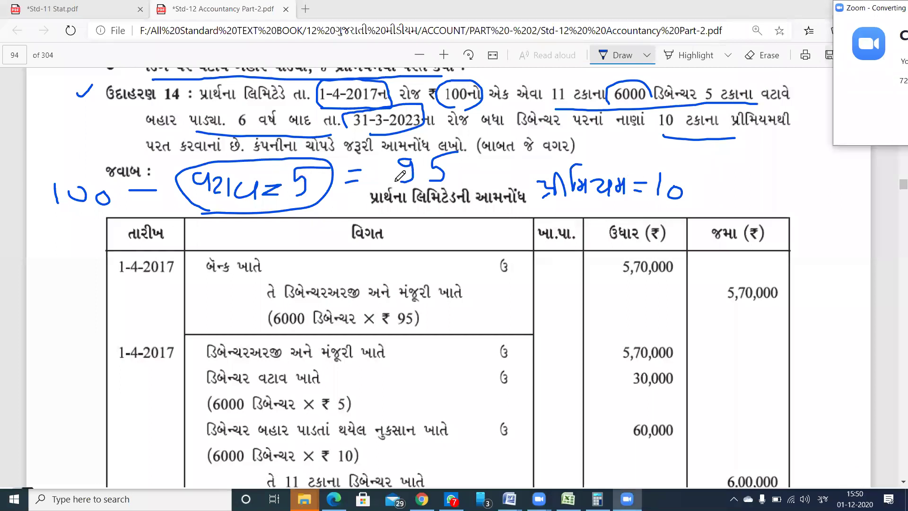
pyautogui.moveTo(454, 169); pyautogui.dragTo(482, 161)
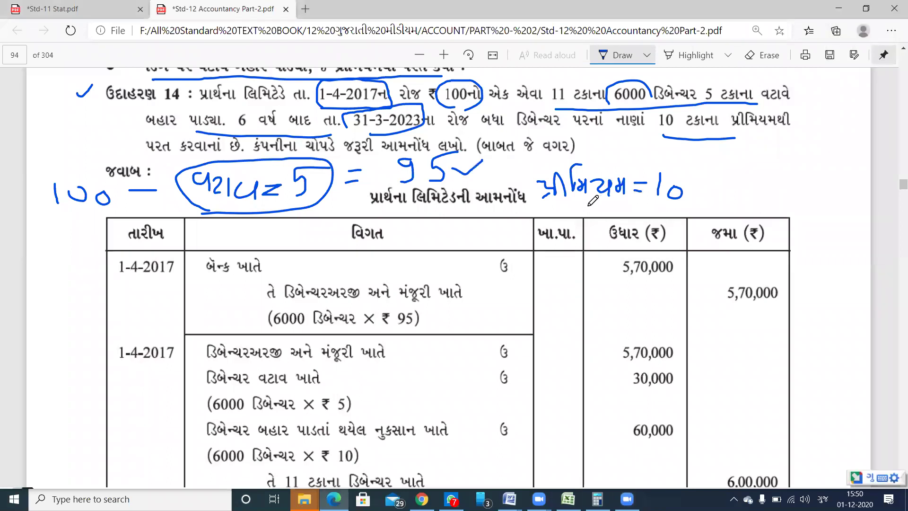
pyautogui.moveTo(589, 205); pyautogui.dragTo(674, 207)
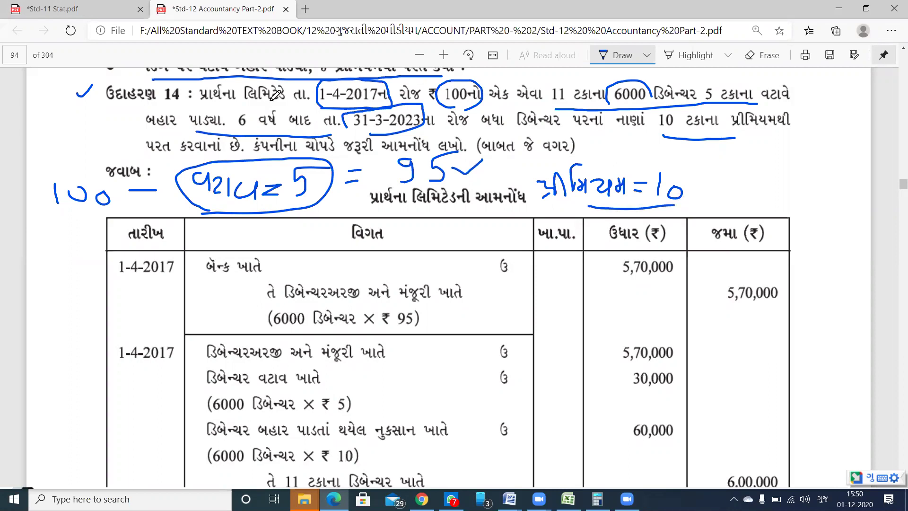
pyautogui.moveTo(204, 105)
pyautogui.mouseDown()
pyautogui.moveTo(260, 76)
pyautogui.moveTo(286, 87)
pyautogui.moveTo(256, 104)
pyautogui.mouseUp()
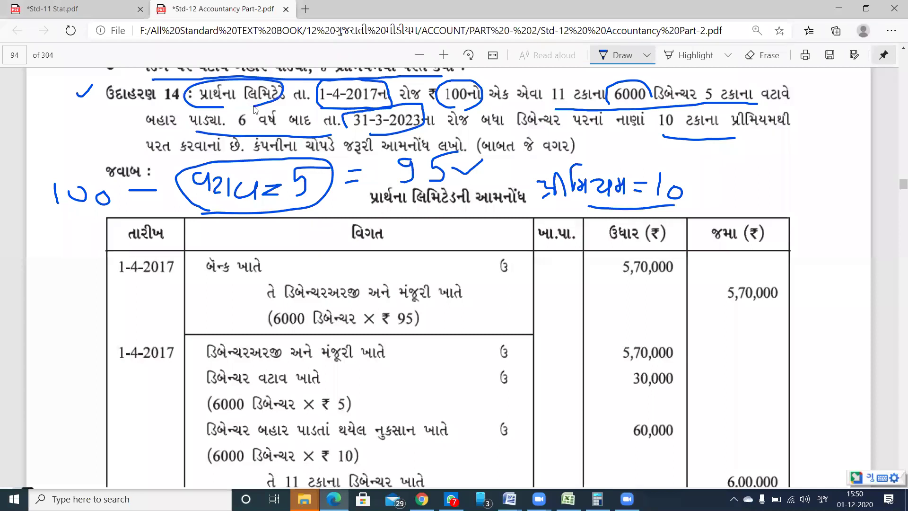
# Step: Switch to the Excel journal sheet and add the company name પ્રાથના at the start of the title in cell A1
pyautogui.hotkey('alt', 'Tab')
pyautogui.hotkey('alt', 'Tab')
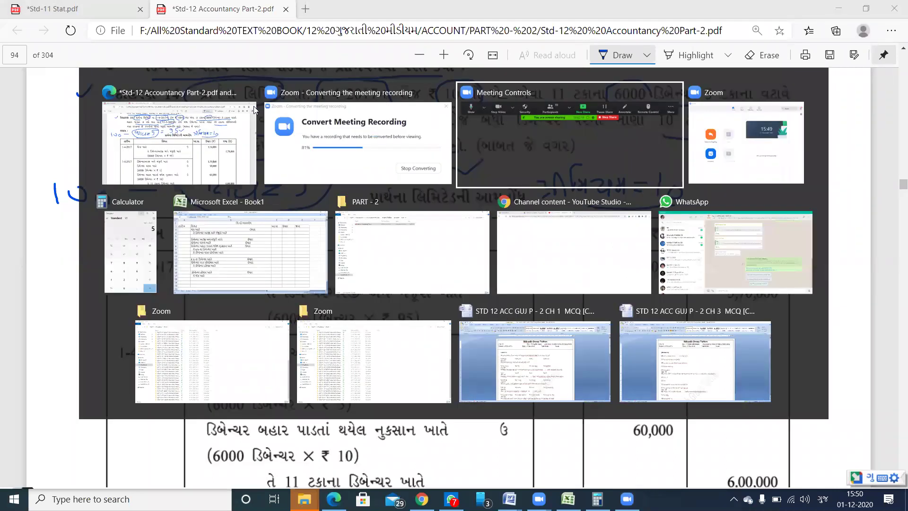
pyautogui.hotkey('alt', 'Tab')
pyautogui.hotkey('alt', 'Tab')
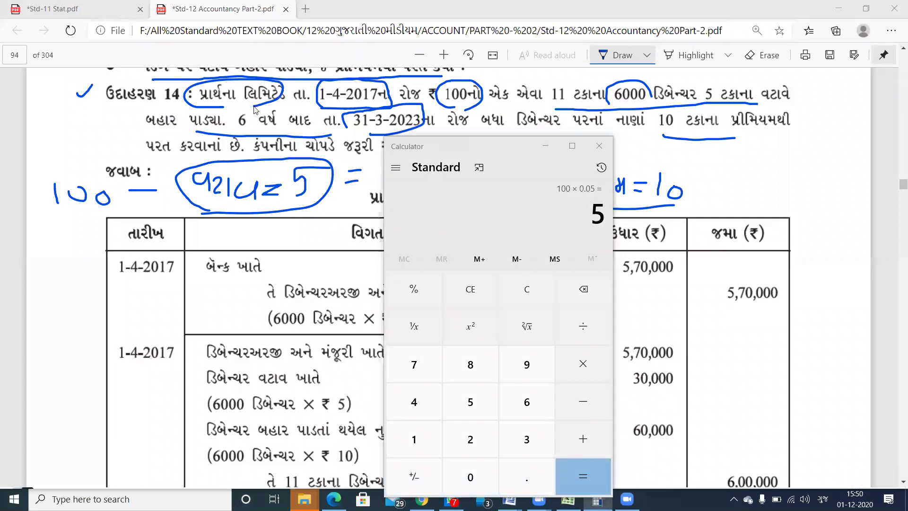
pyautogui.hotkey('alt', 'Tab')
pyautogui.hotkey('alt', 'Tab')
pyautogui.hotkey('alt', 'Tab')
pyautogui.hotkey('alt', 'Tab')
pyautogui.hotkey('alt', 'Tab')
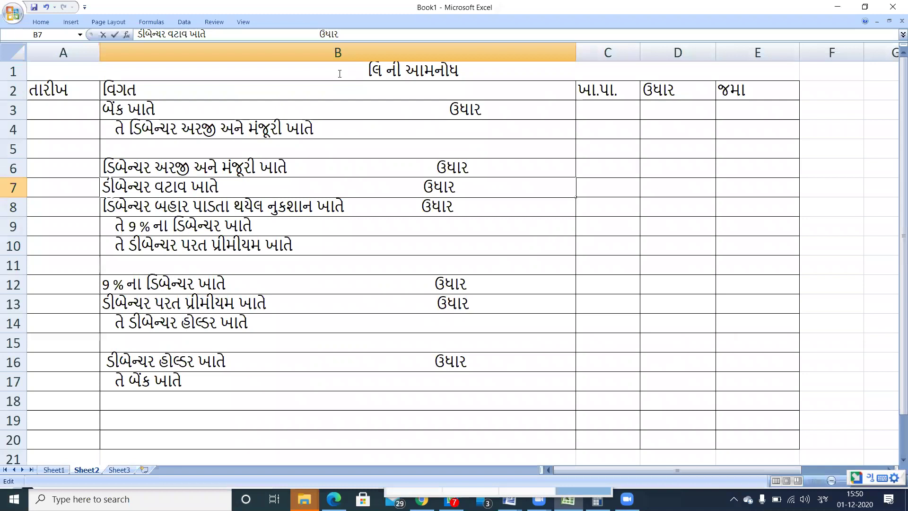
pyautogui.click(340, 74)
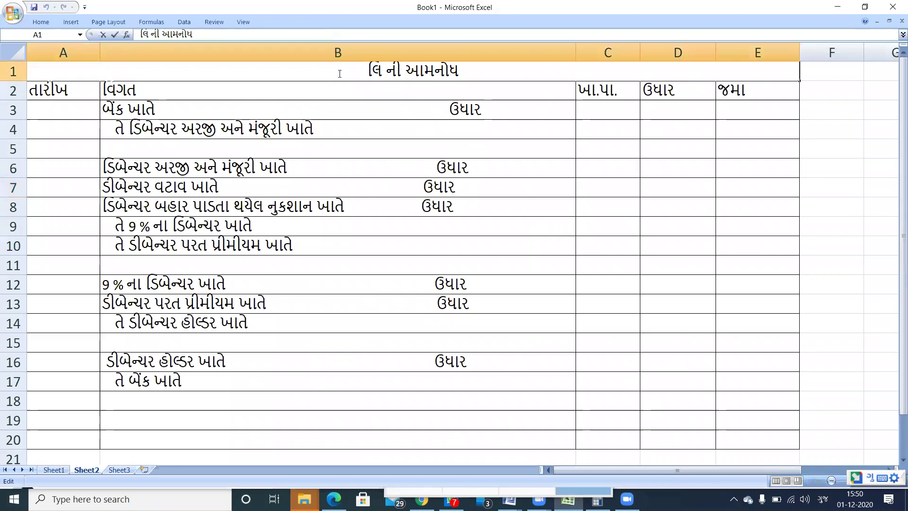
pyautogui.write('P ')
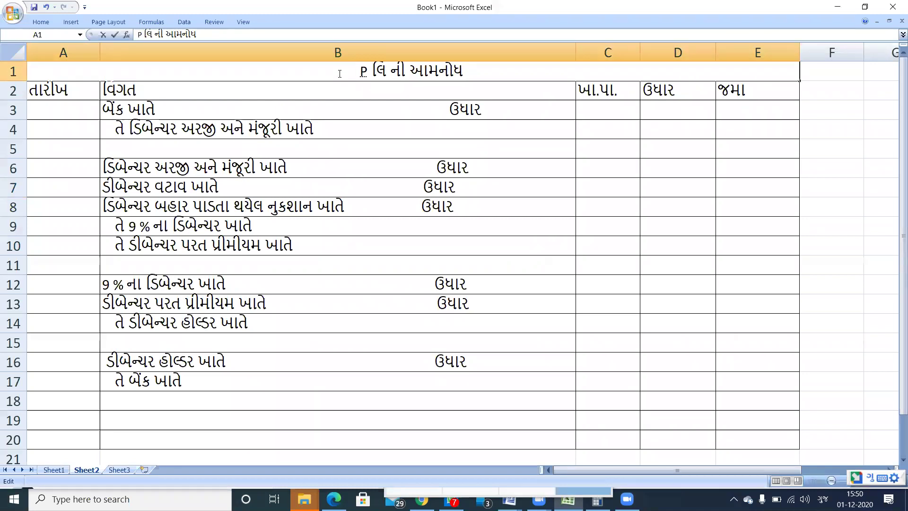
pyautogui.write('RA')
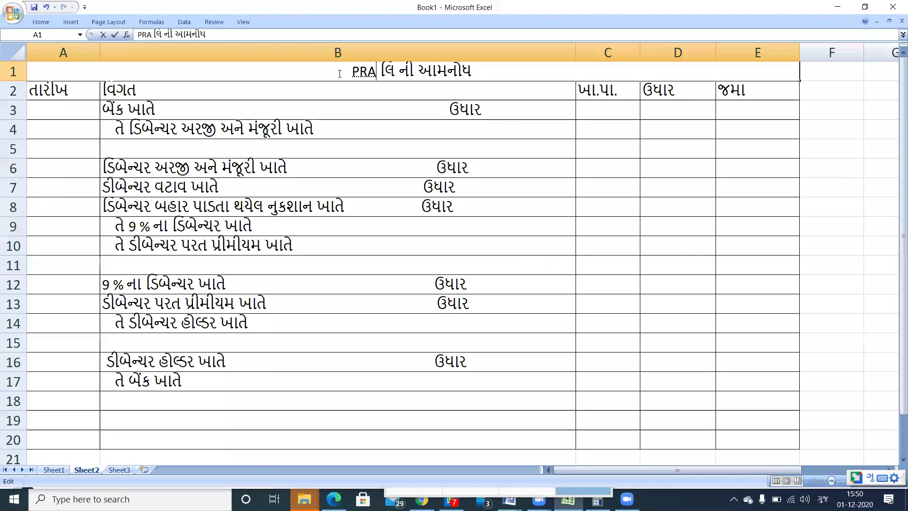
pyautogui.write('THNA')
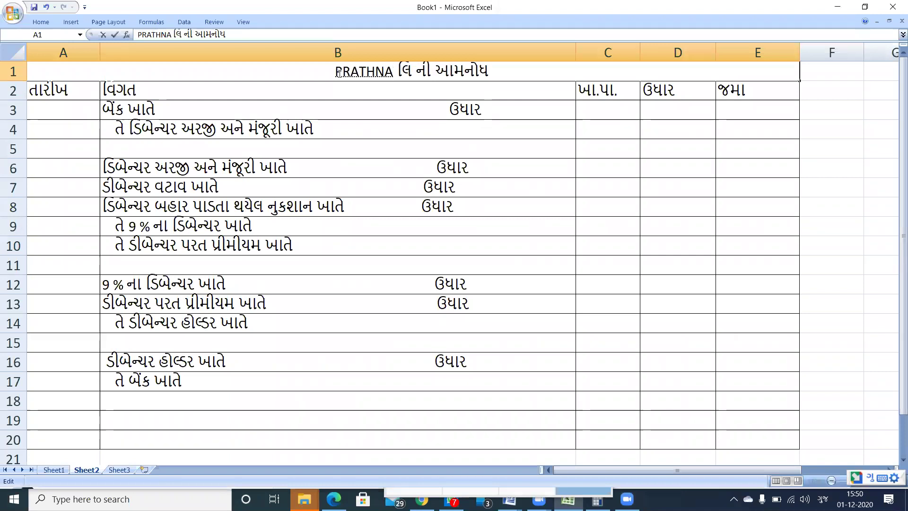
pyautogui.click(77, 108)
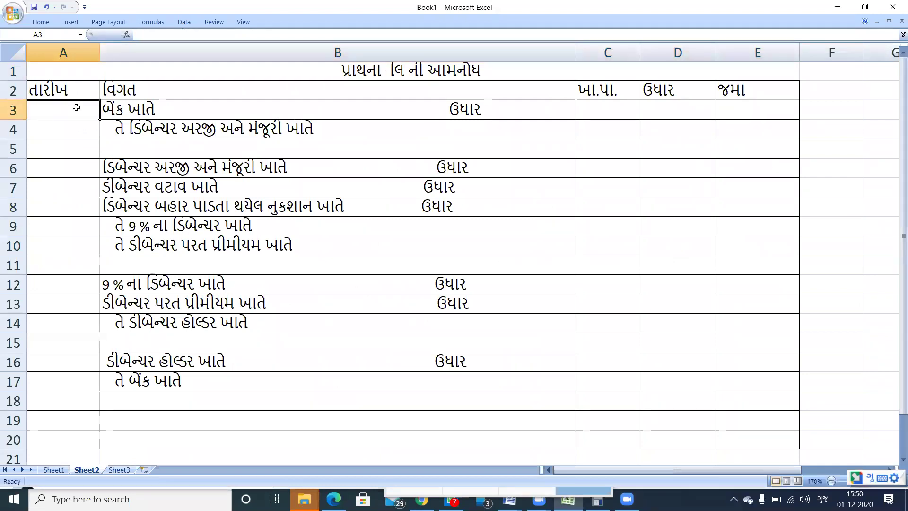
# Step: Check the issue date in the PDF example and enter 1-4-2017 in cell A3 using the English keyboard layout
pyautogui.hotkey('alt', 'Tab')
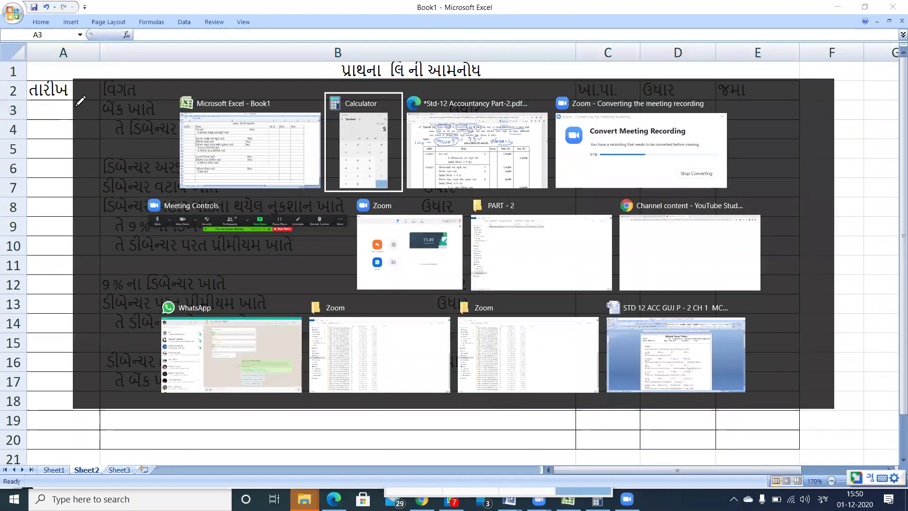
pyautogui.hotkey('alt', 'Tab')
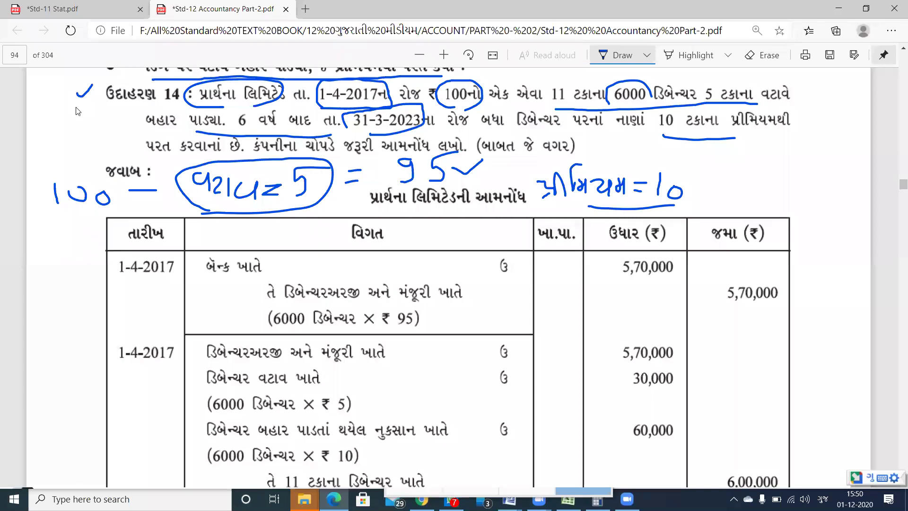
pyautogui.hotkey('alt', 'Tab')
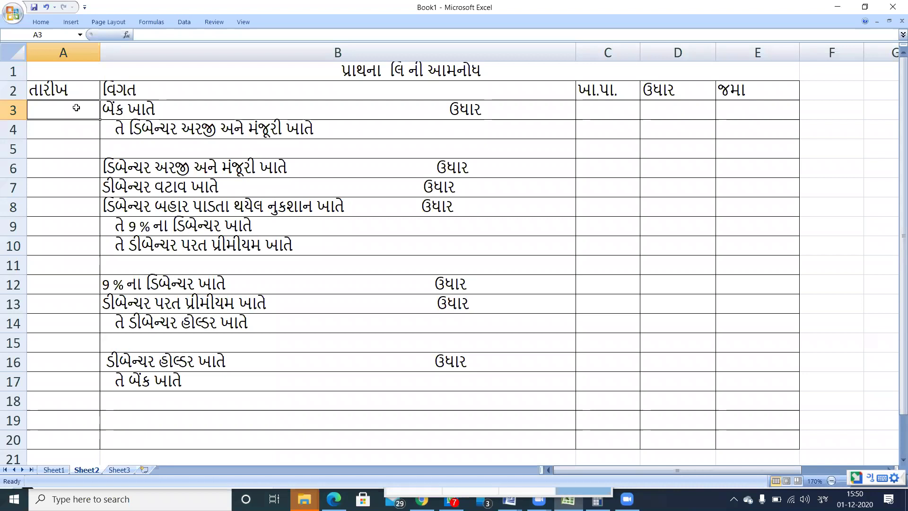
pyautogui.press('super+space')
pyautogui.write('1-4-2017')
pyautogui.press('Return')
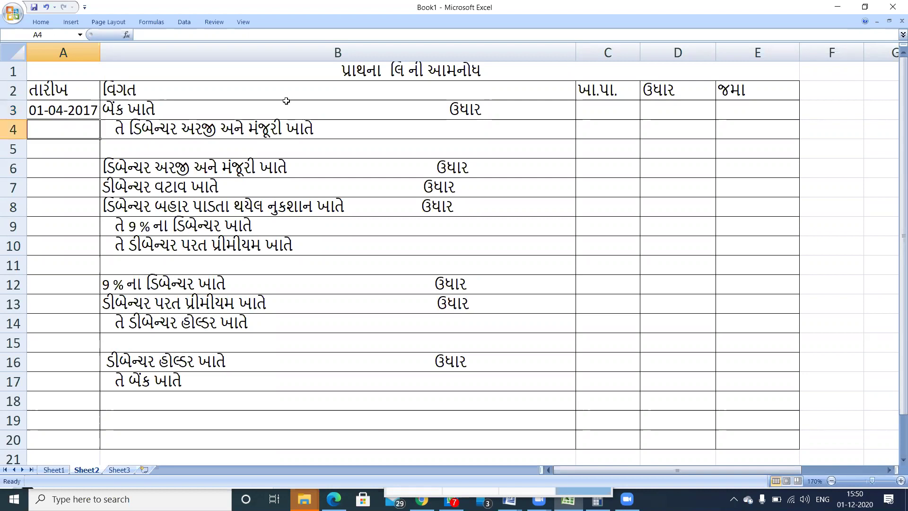
# Step: Insert the working 6000*95 after the bank account text in cell B3
pyautogui.click(259, 108)
pyautogui.doubleClick(260, 109)
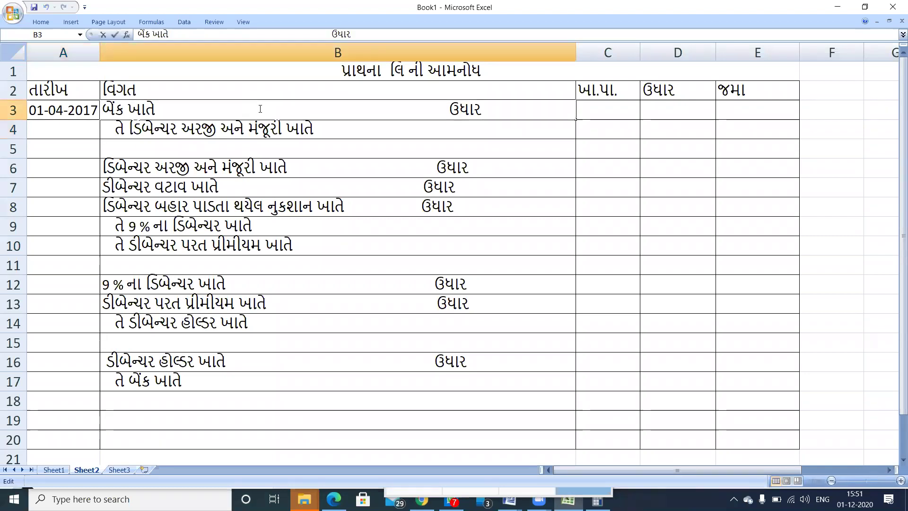
pyautogui.write('6000')
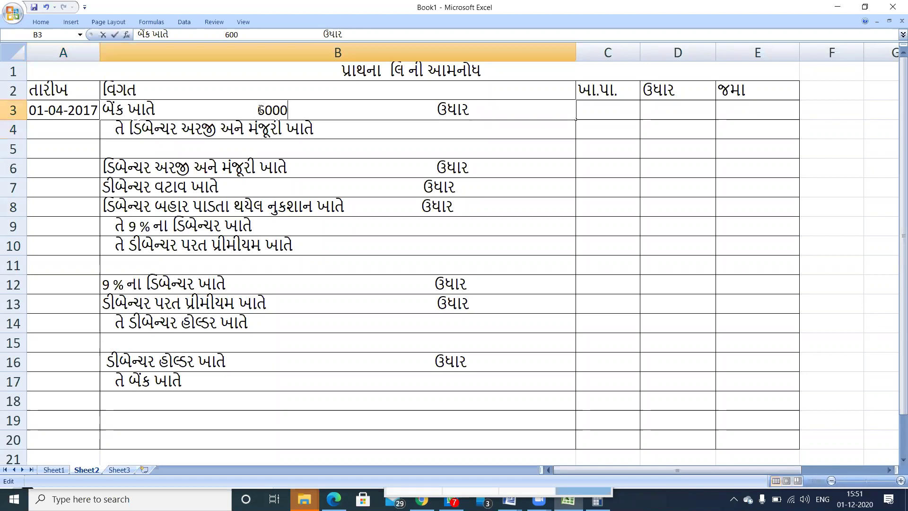
pyautogui.write('*95')
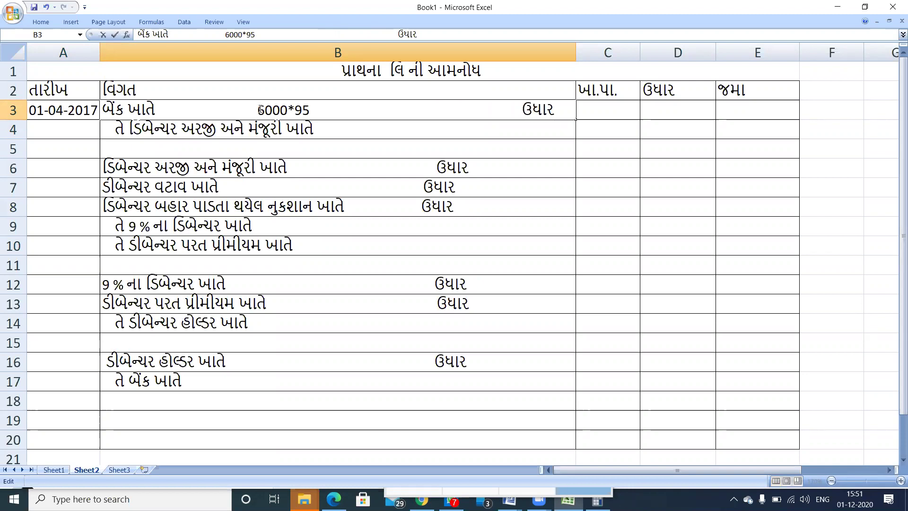
# Step: Switch to the PDF example, tick the 6000 debentures figure and circle the handwritten 95 in ink
pyautogui.hotkey('alt', 'Tab')
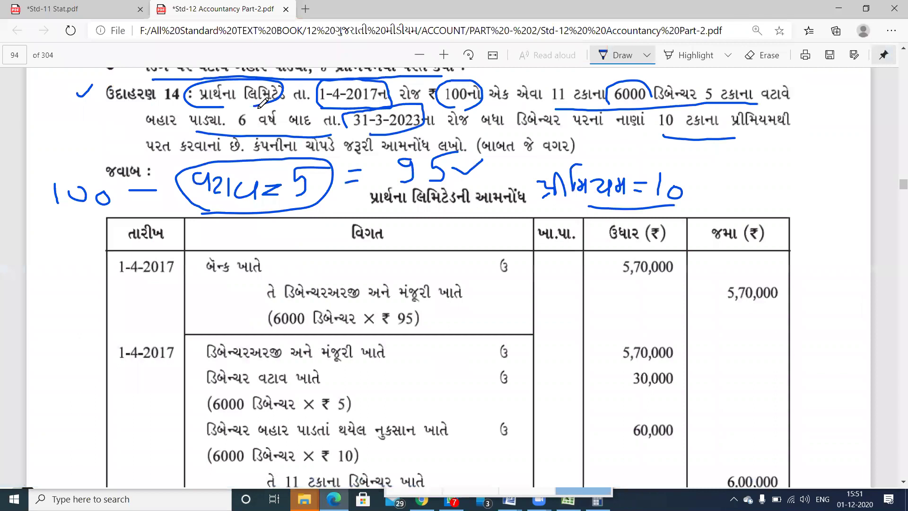
pyautogui.moveTo(595, 81)
pyautogui.mouseDown()
pyautogui.moveTo(605, 88)
pyautogui.moveTo(625, 72)
pyautogui.mouseUp()
pyautogui.moveTo(405, 148)
pyautogui.mouseDown()
pyautogui.moveTo(395, 180)
pyautogui.moveTo(461, 153)
pyautogui.mouseUp()
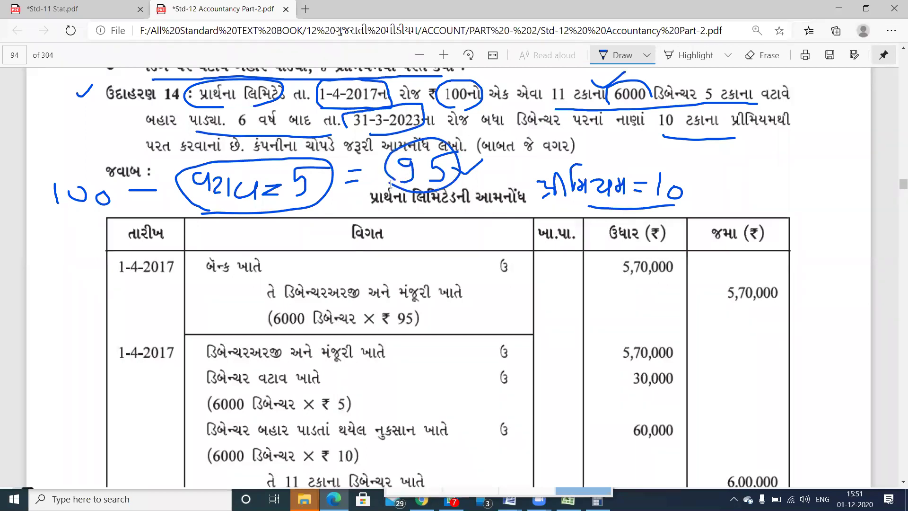
# Step: Switch to Calculator and multiply 6000 by 95
pyautogui.hotkey('alt', 'Tab')
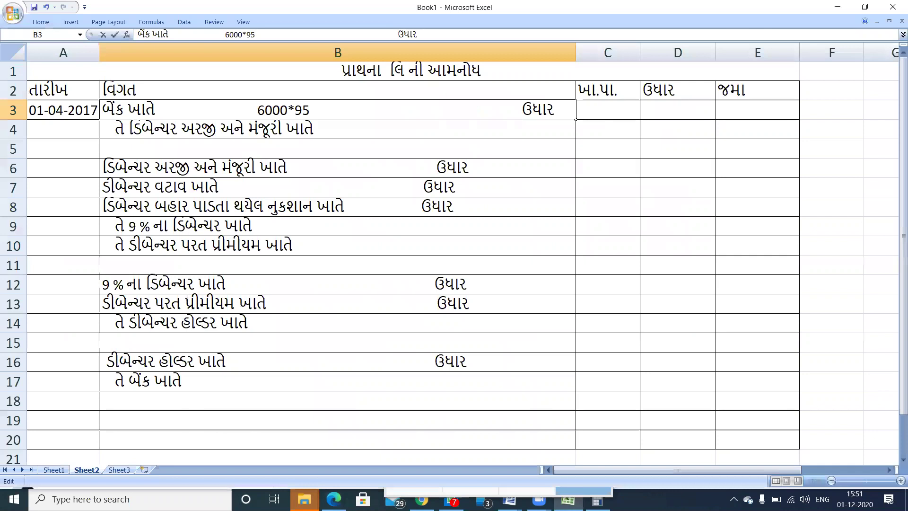
pyautogui.moveTo(601, 473)
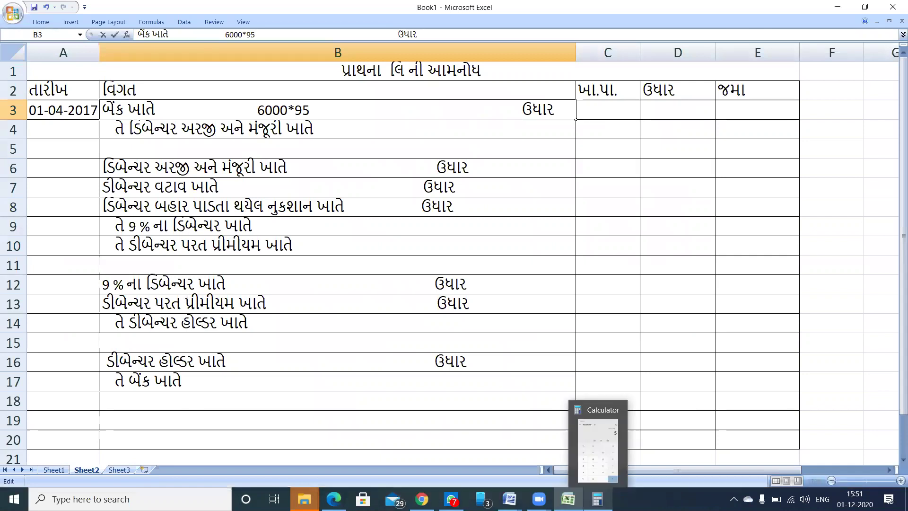
pyautogui.click(600, 466)
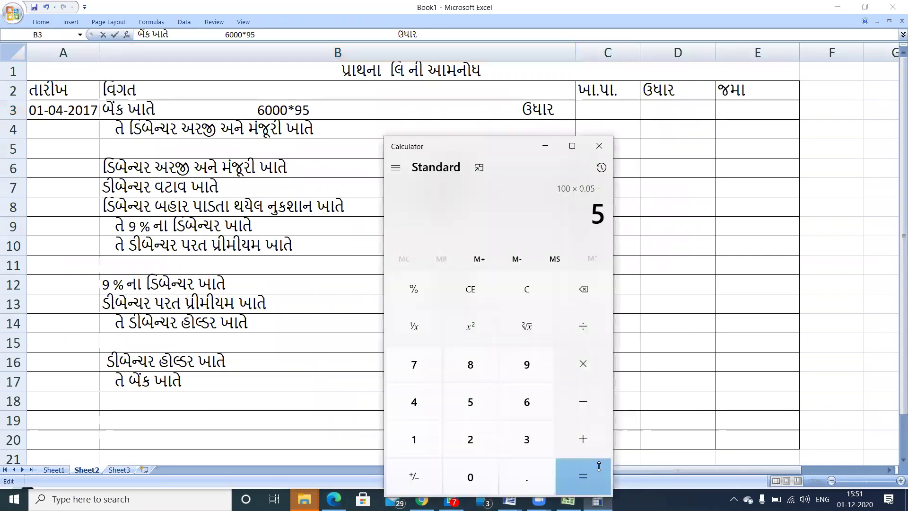
pyautogui.write('6000')
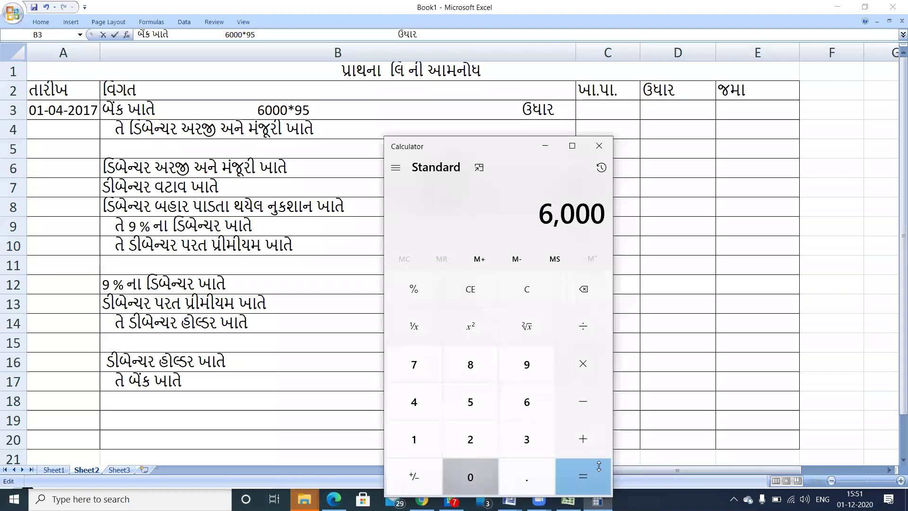
pyautogui.press('*')
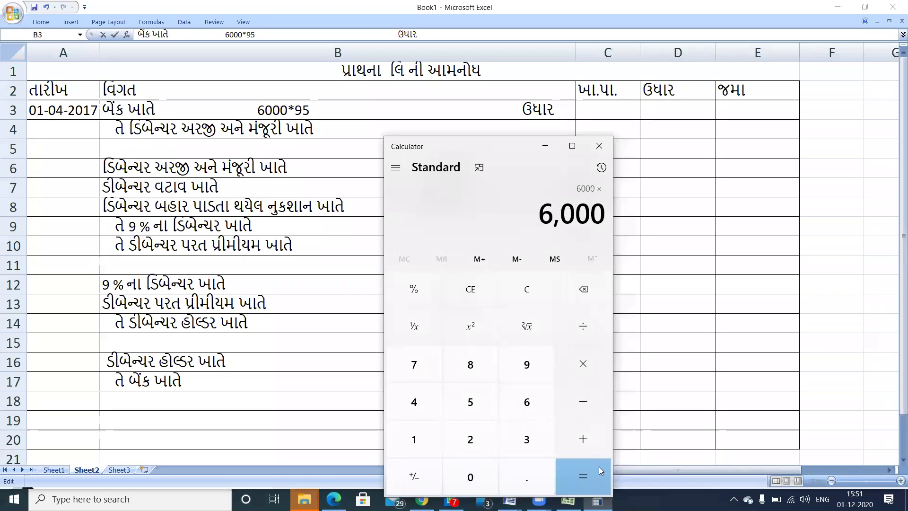
pyautogui.write('95')
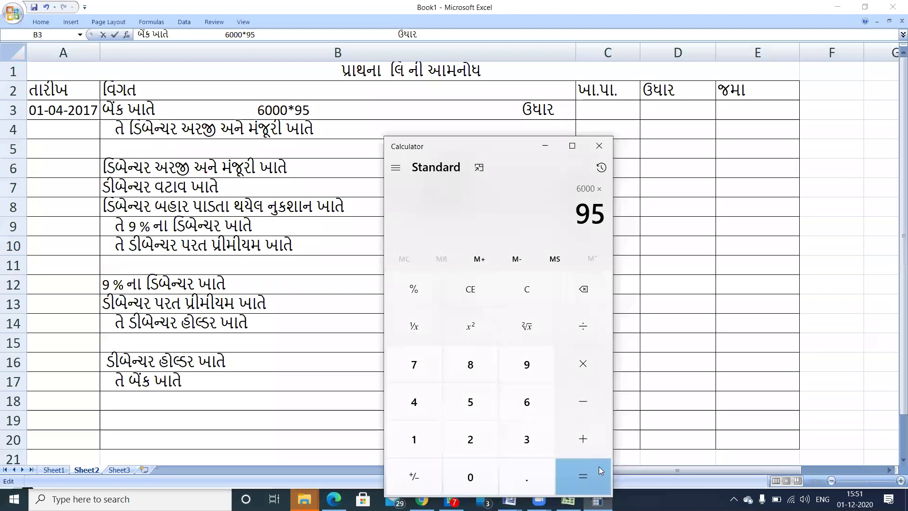
pyautogui.click(599, 466)
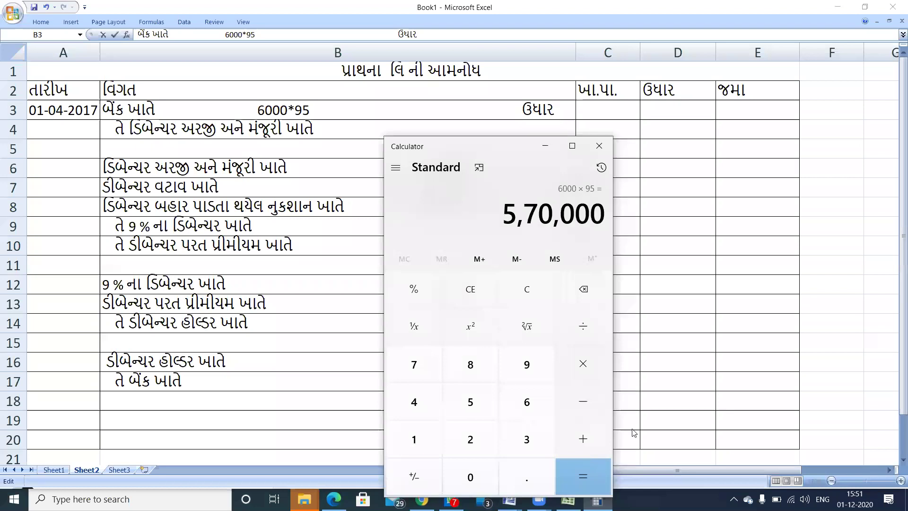
# Step: Enter 5,70,000 in Excel as the bank account debit in D3 and as the debenture application and allotment credit in E4
pyautogui.click(650, 111)
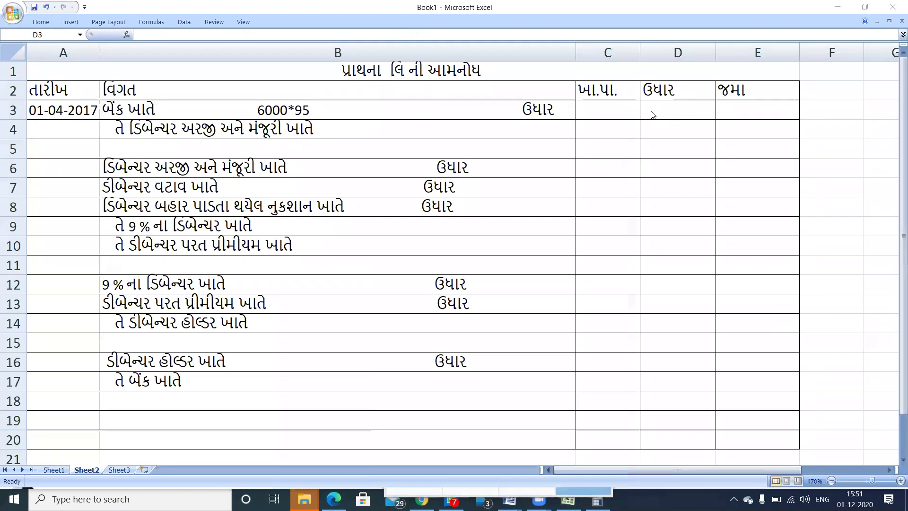
pyautogui.write('5,7')
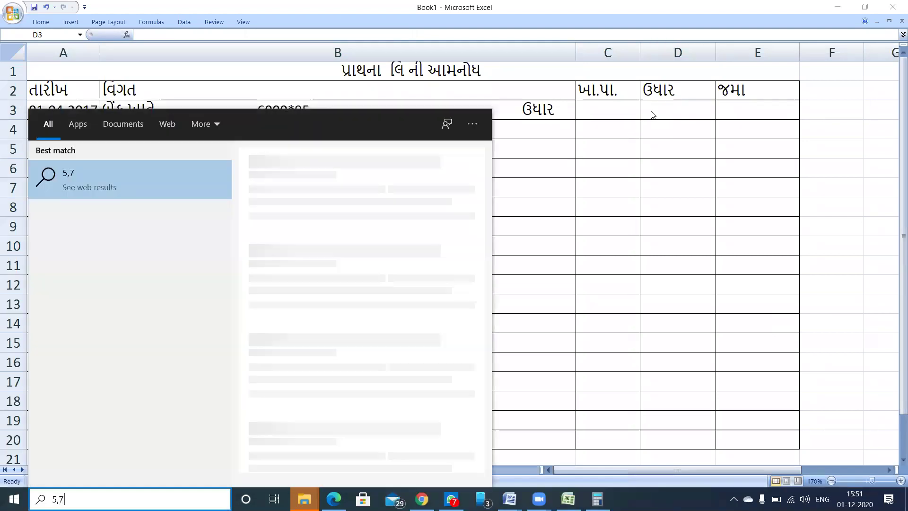
pyautogui.click(650, 111)
pyautogui.write('5,70,000')
pyautogui.press('Tab')
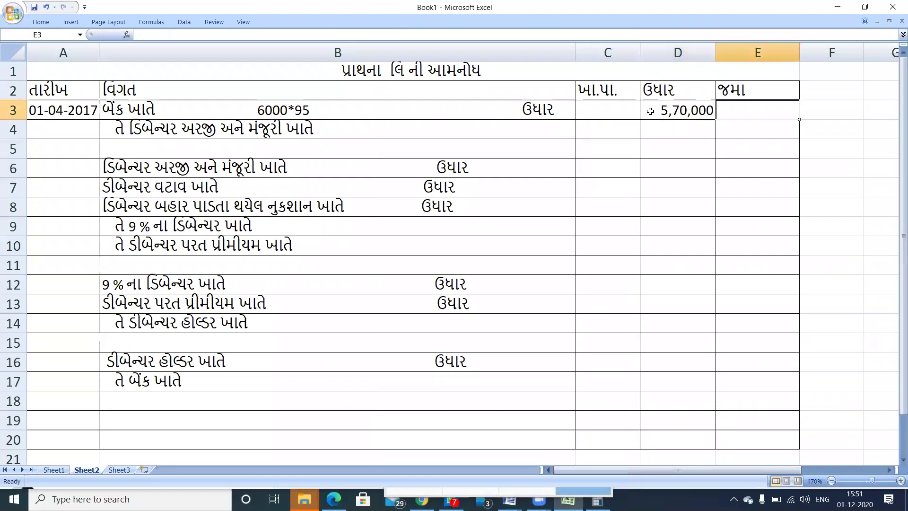
pyautogui.press('Down')
pyautogui.write('5,70,000')
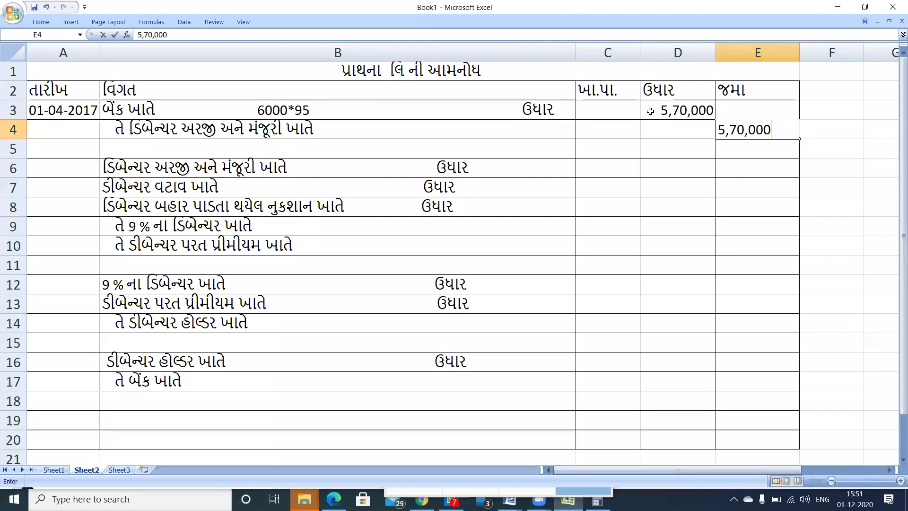
pyautogui.press('Return')
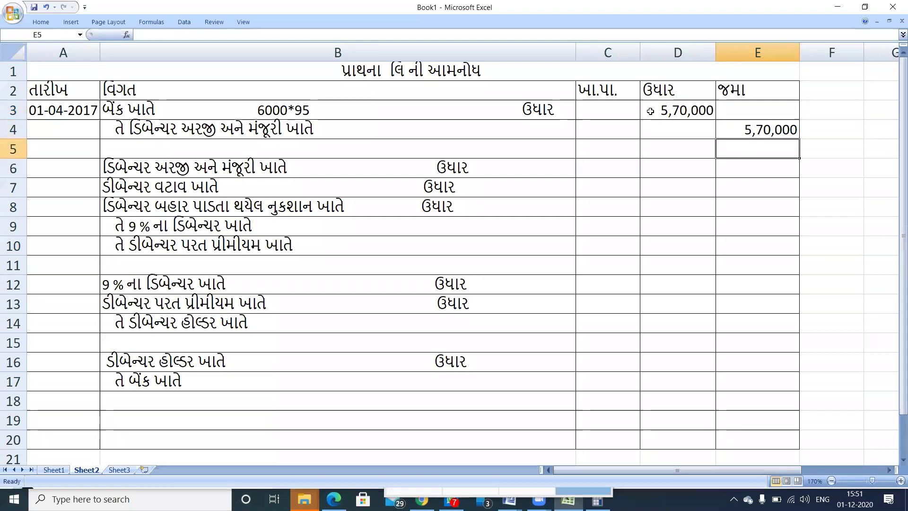
# Step: Date the second entry 01-04-2017 in A6 and enter 5,70,000 as the debenture application and allotment debit in D6
pyautogui.click(73, 168)
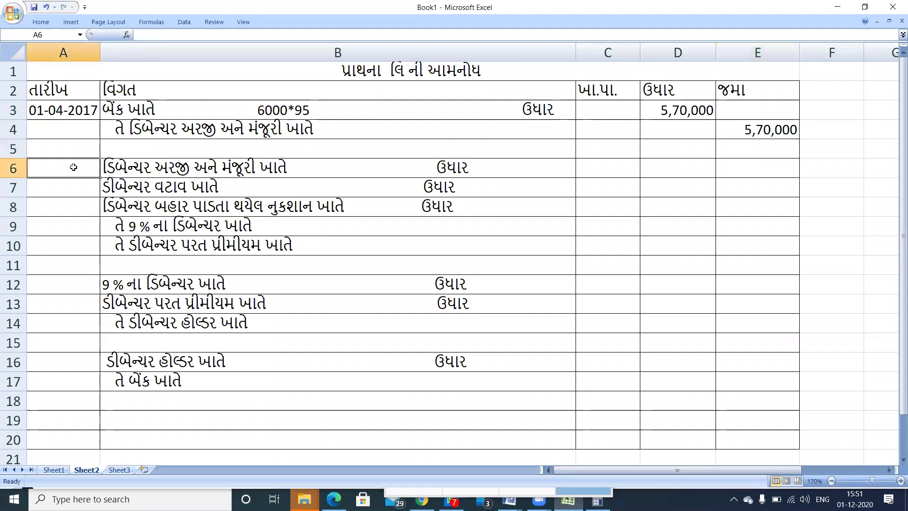
pyautogui.write('1')
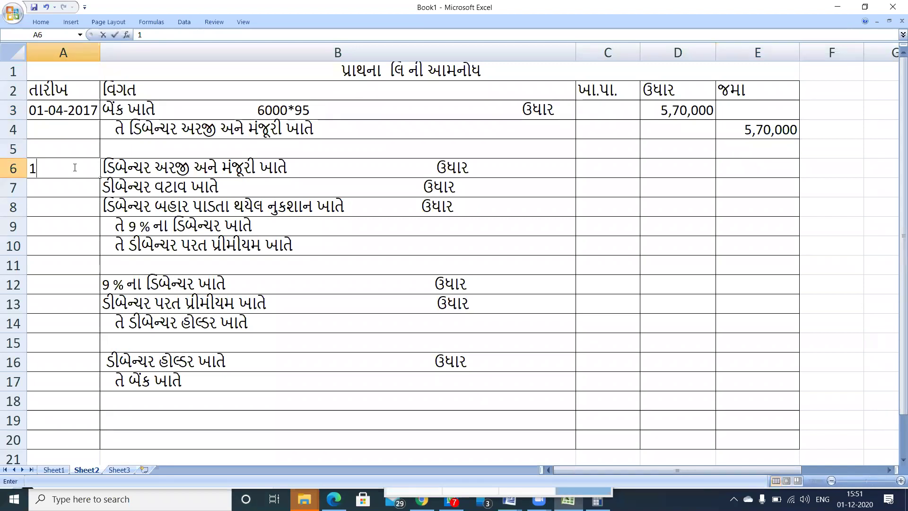
pyautogui.write('-04-2017')
pyautogui.press('Tab')
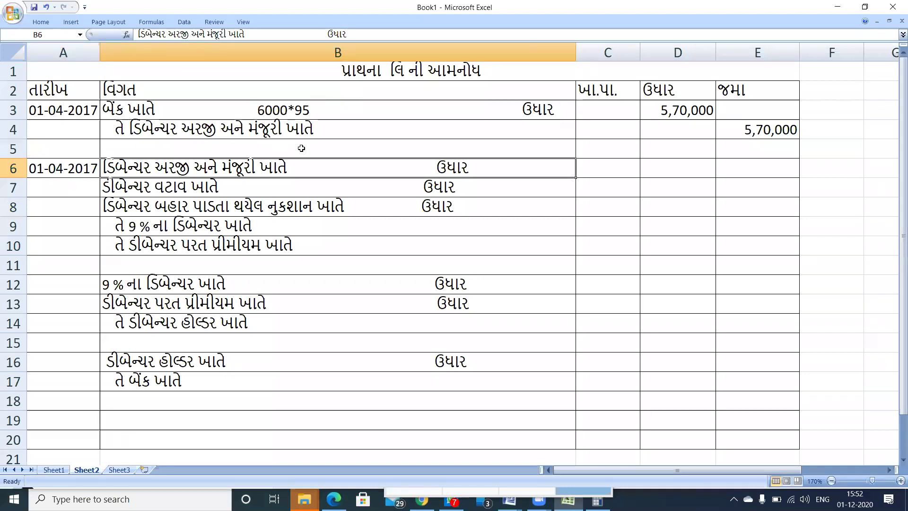
pyautogui.click(658, 166)
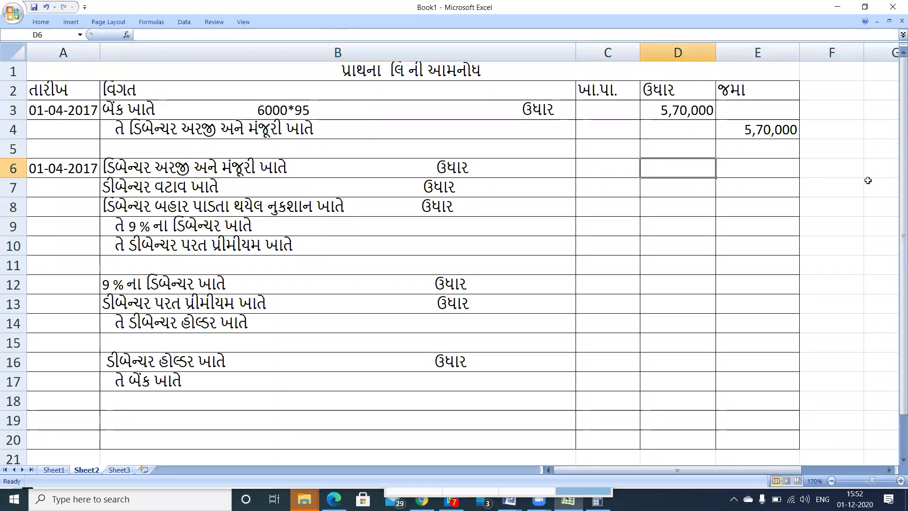
pyautogui.write('5,70,000')
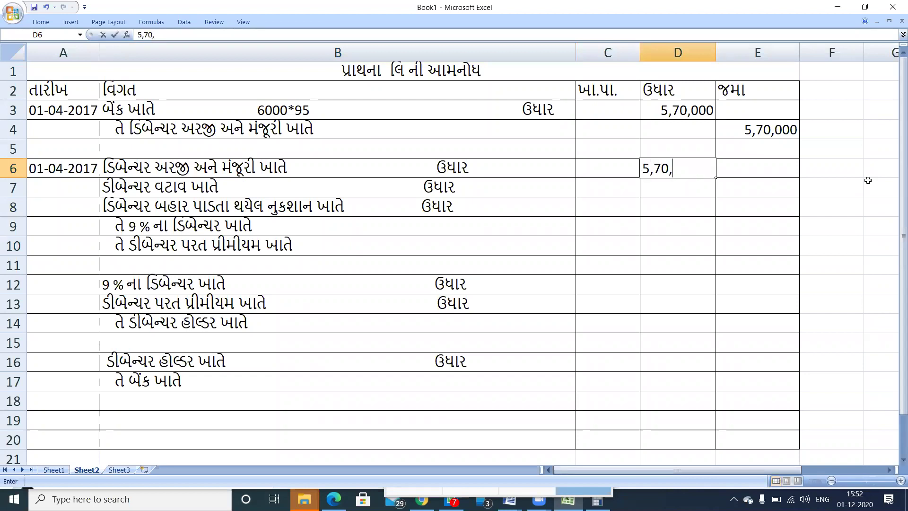
pyautogui.press('Return')
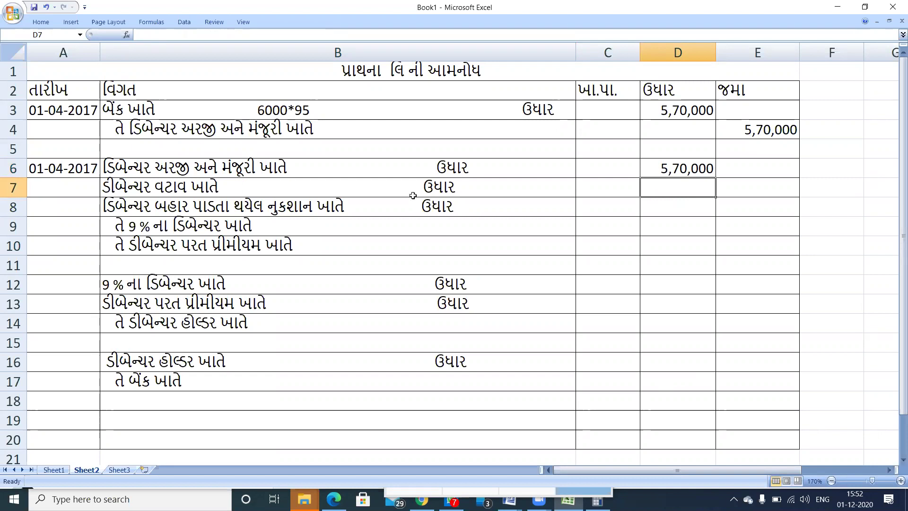
# Step: Space out the debit label in B6 to line up with B3, and insert the working 6000*5 after the debenture discount account in B7
pyautogui.doubleClick(422, 167)
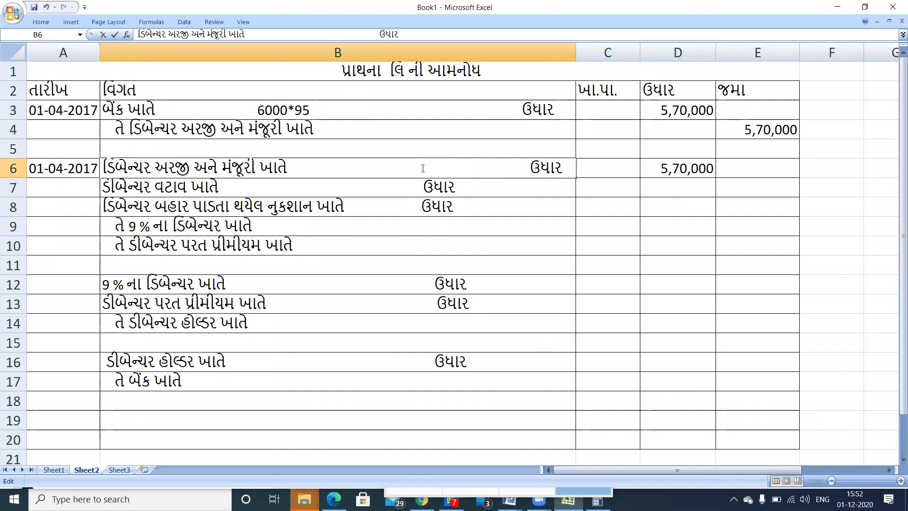
pyautogui.click(287, 190)
pyautogui.doubleClick(286, 190)
pyautogui.write('6000')
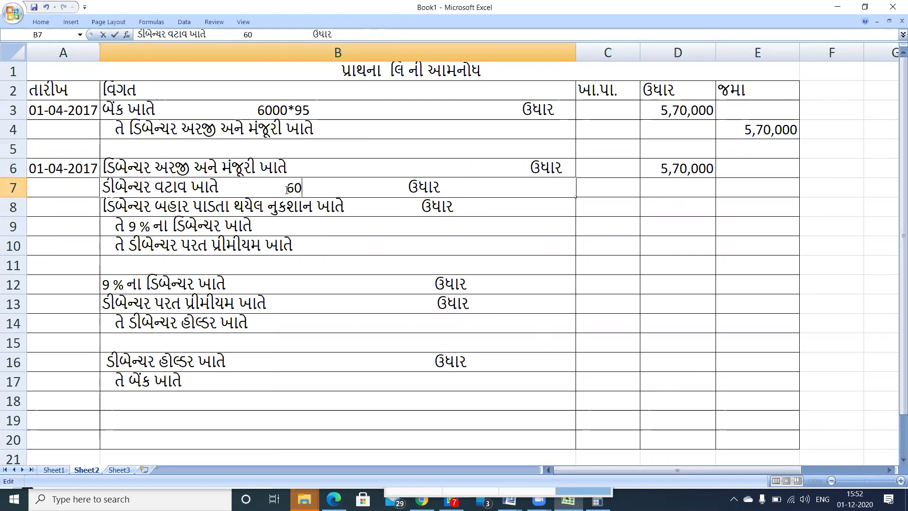
pyautogui.write('*5')
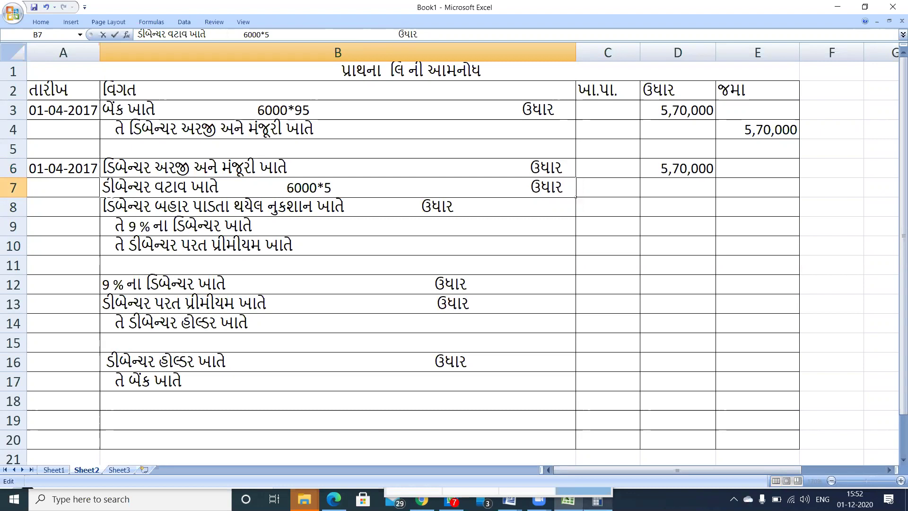
# Step: Switch to Calculator, move its window clear of the amount columns, and multiply 6000 by 5
pyautogui.moveTo(597, 499)
pyautogui.click(608, 461)
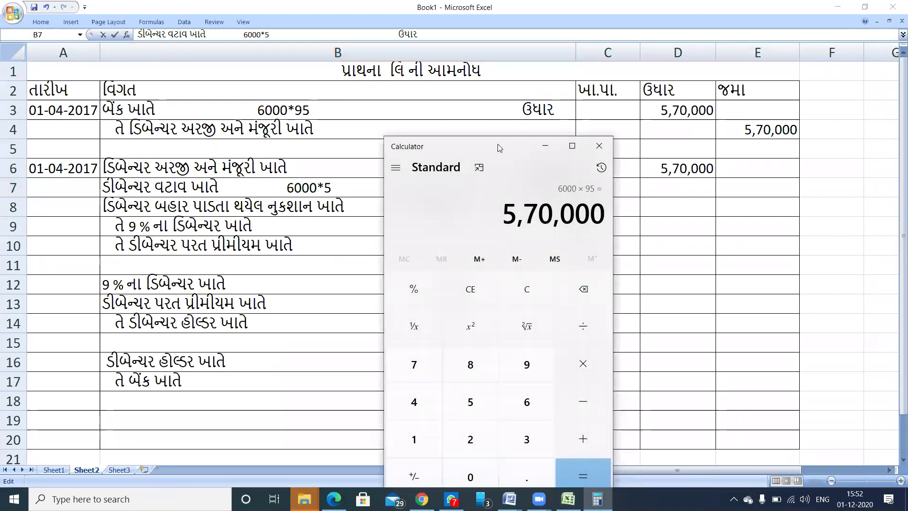
pyautogui.moveTo(439, 137); pyautogui.dragTo(86, 82)
pyautogui.write('6000')
pyautogui.write('*5')
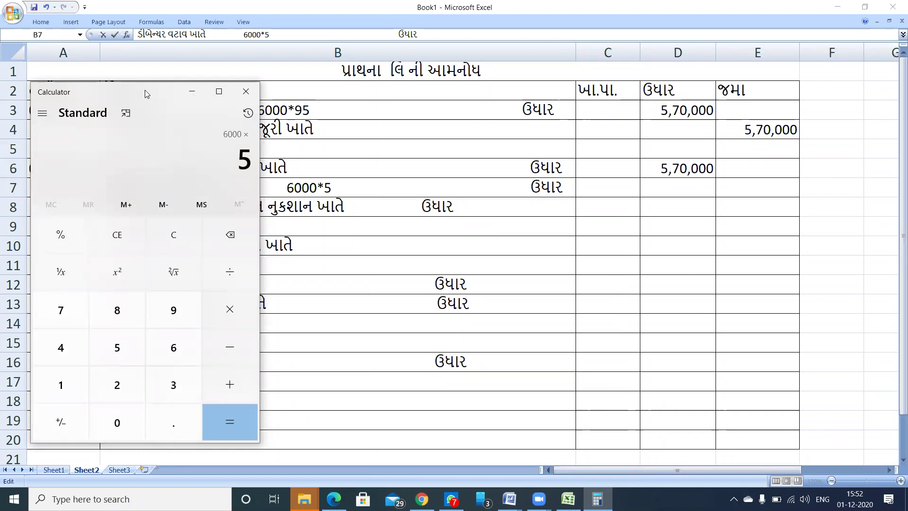
pyautogui.press('Return')
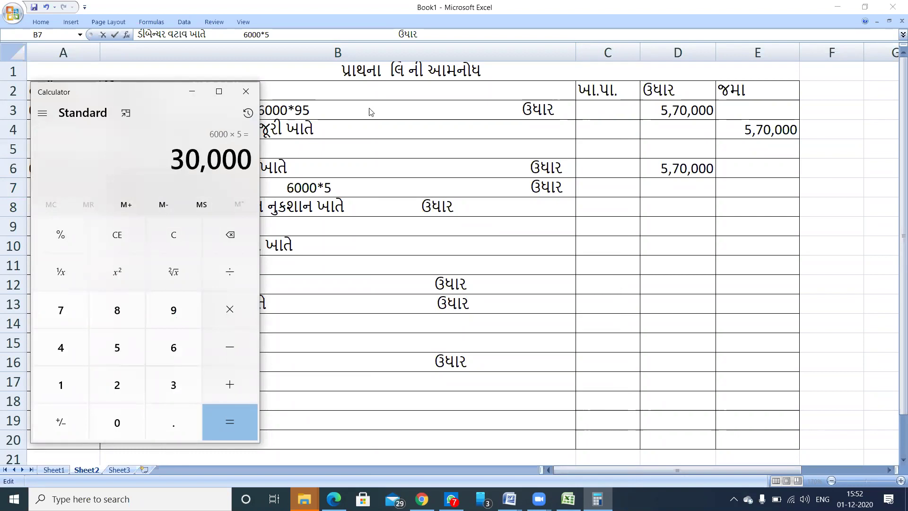
# Step: Enter 30,000 in Excel as the debenture discount debit in D7 and link it to the D6 amount with a red ink double arrow
pyautogui.click(694, 188)
pyautogui.click(693, 188)
pyautogui.write('3')
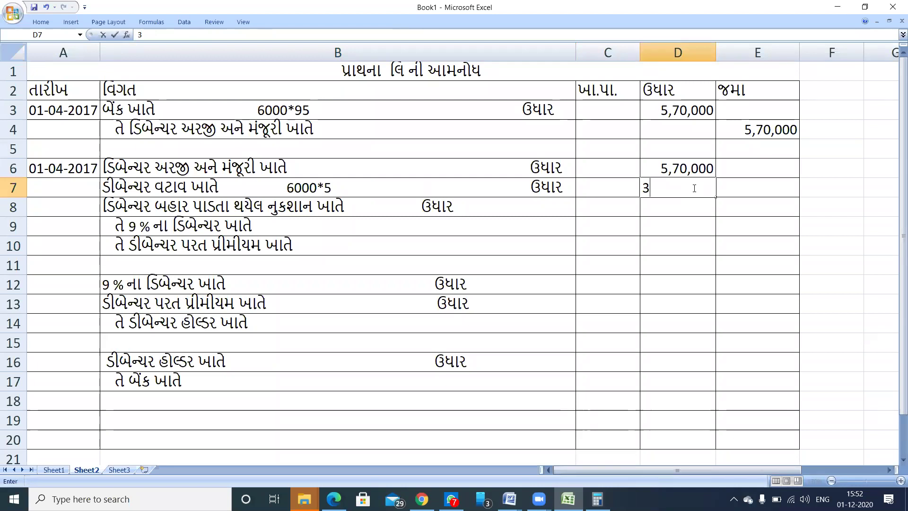
pyautogui.write('0,000')
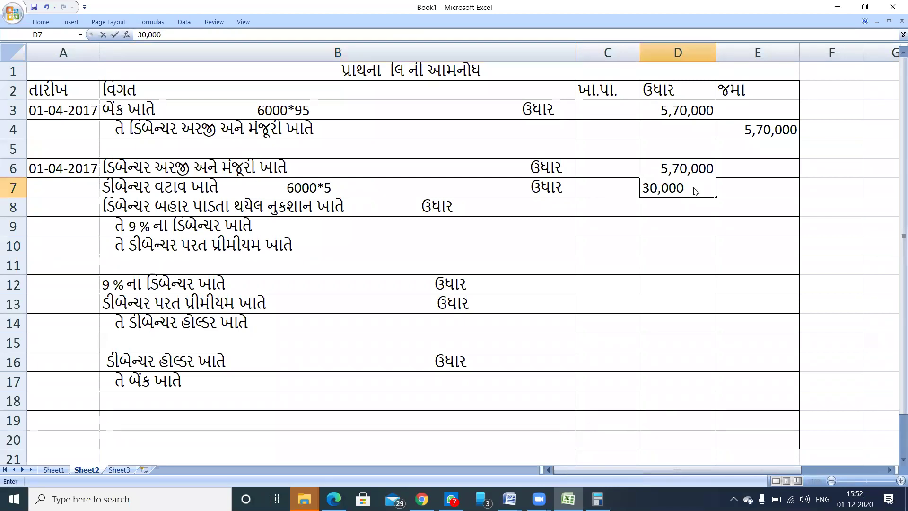
pyautogui.press('Return')
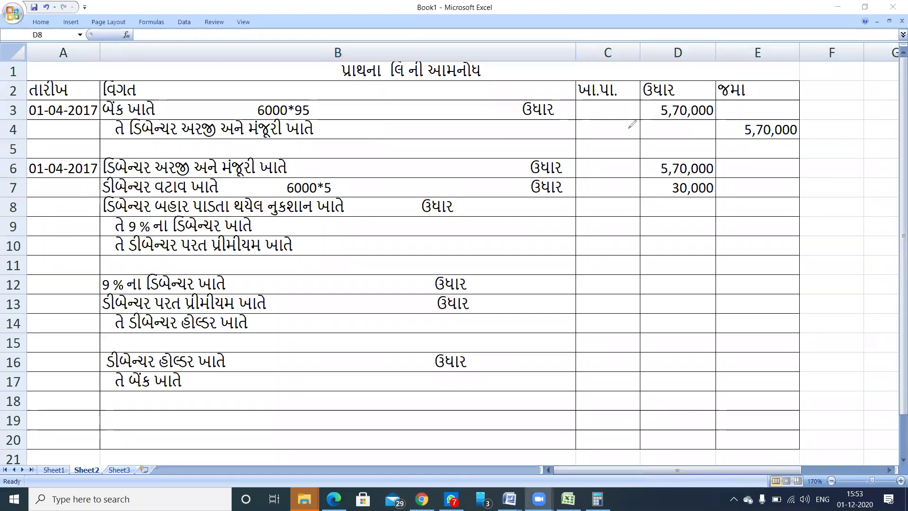
pyautogui.moveTo(656, 165)
pyautogui.mouseDown()
pyautogui.moveTo(641, 176)
pyautogui.moveTo(655, 189)
pyautogui.moveTo(668, 187)
pyautogui.moveTo(665, 179)
pyautogui.moveTo(661, 194)
pyautogui.mouseUp()
pyautogui.moveTo(648, 163); pyautogui.dragTo(655, 169)
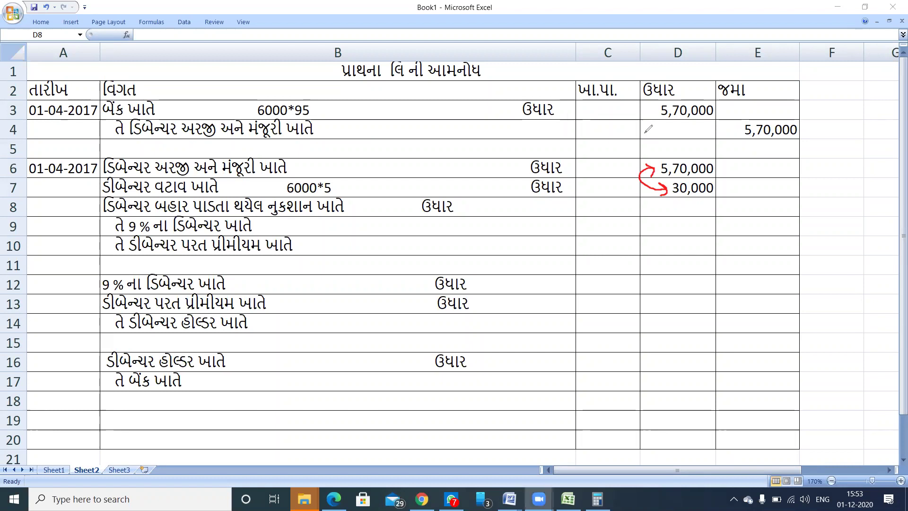
# Step: Switch to Calculator
pyautogui.moveTo(597, 499)
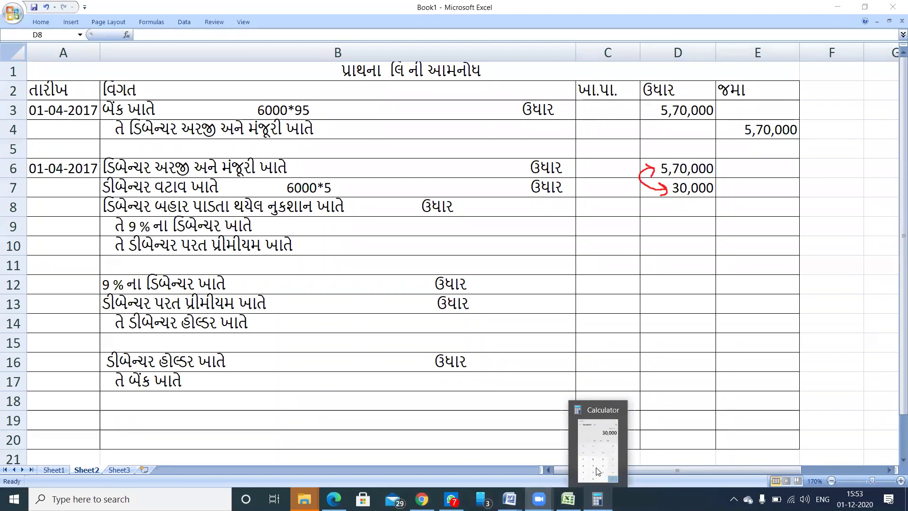
pyautogui.click(598, 468)
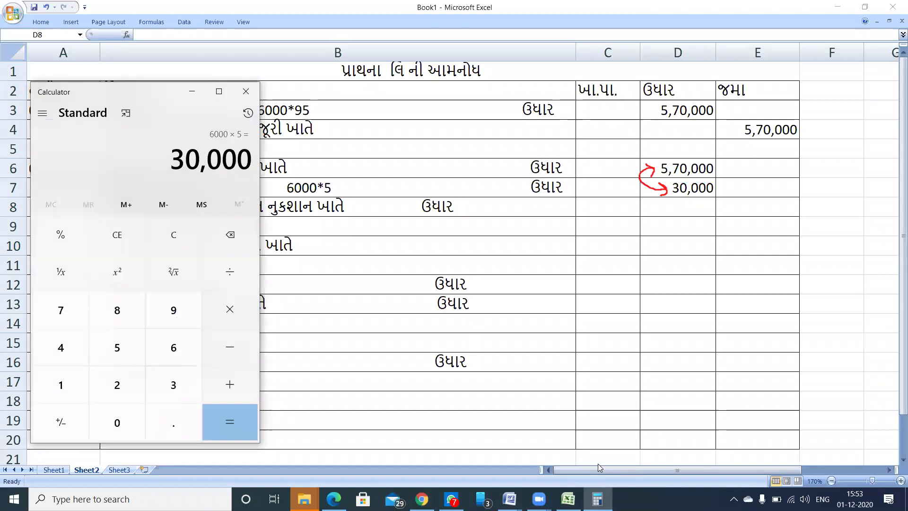
pyautogui.write('570000')
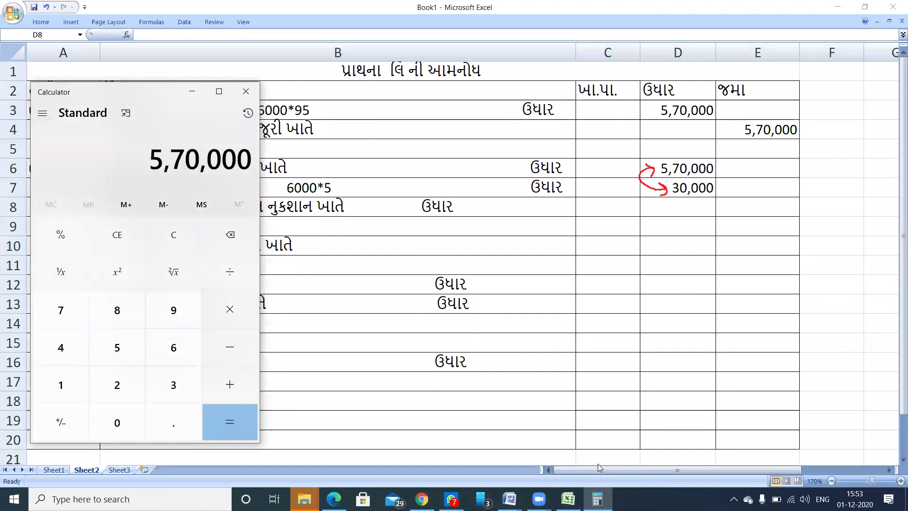
pyautogui.write('*5')
pyautogui.press('Return')
pyautogui.write('30')
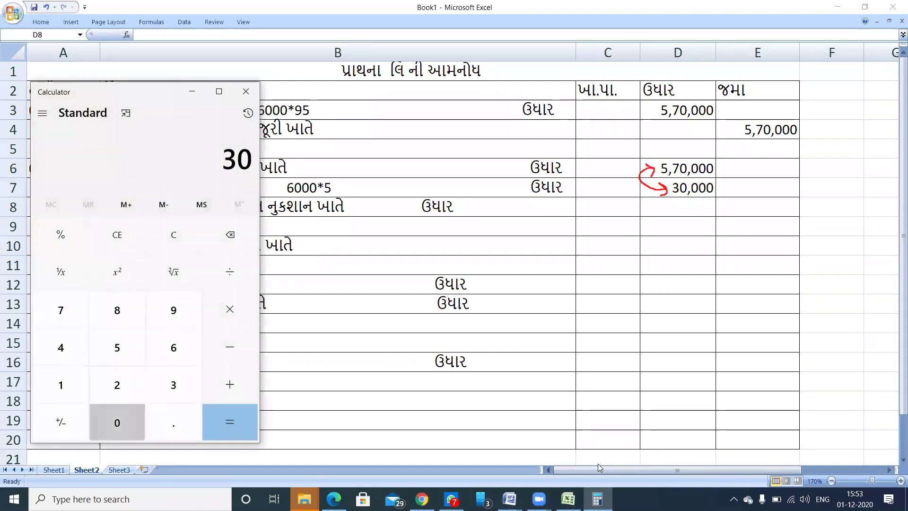
pyautogui.write('000*5')
pyautogui.press('Return')
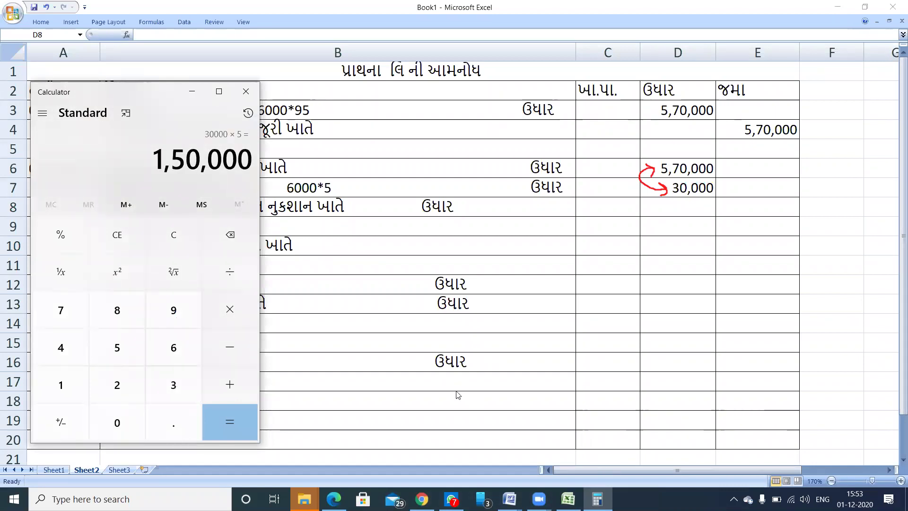
pyautogui.click(188, 245)
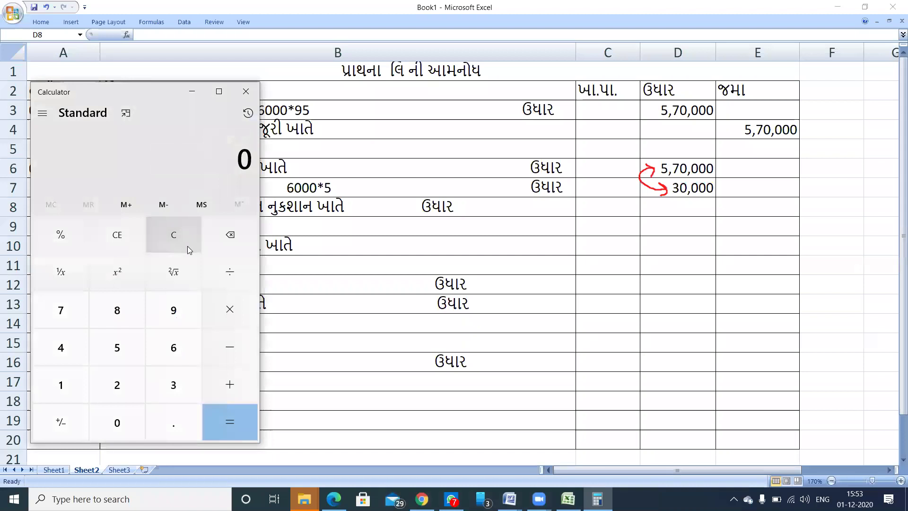
# Step: Add 570000 and 30000 in Calculator, and minimize its window to return to the journal sheet
pyautogui.write('57000')
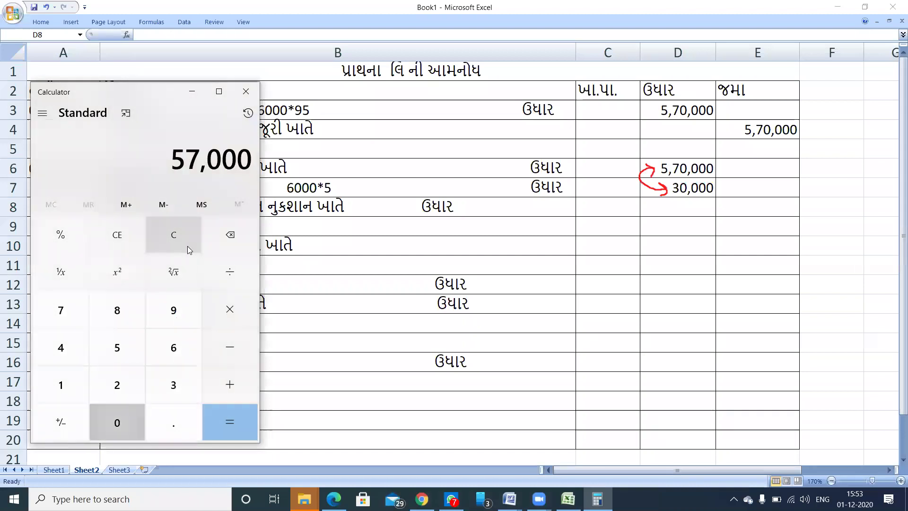
pyautogui.write('0 ')
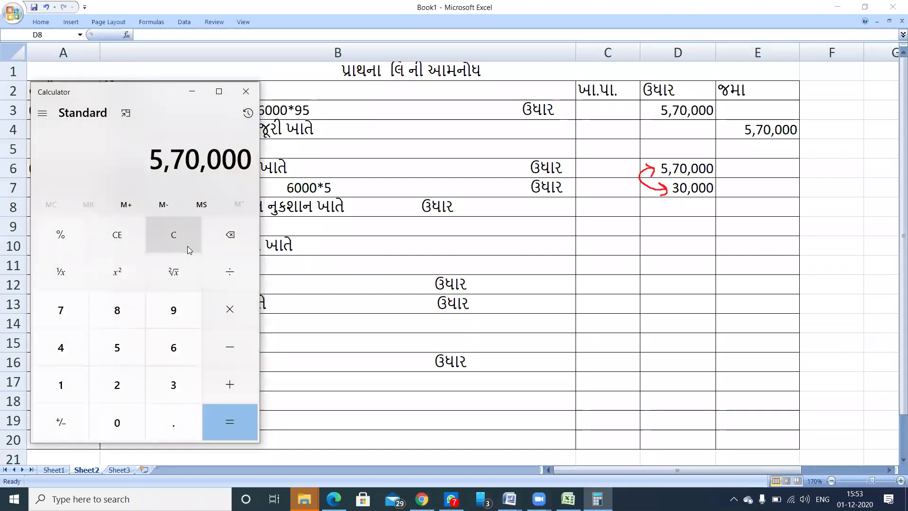
pyautogui.write('+ 3')
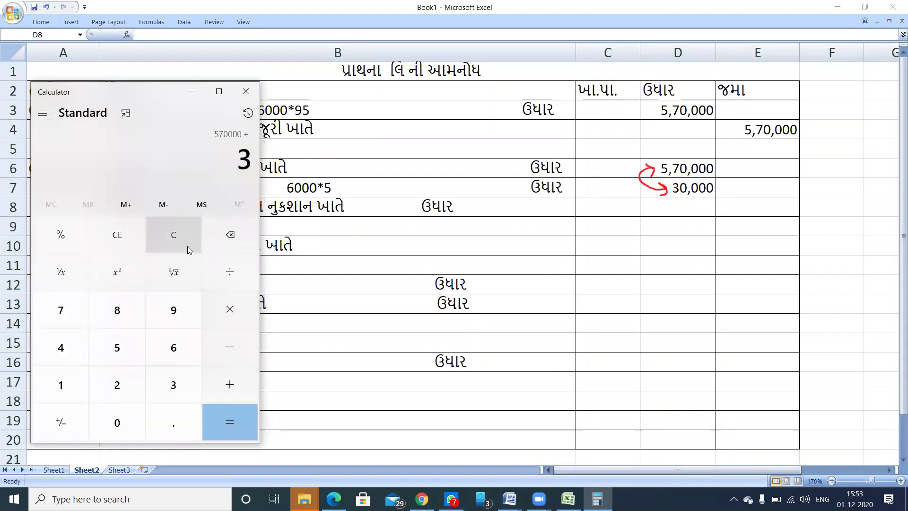
pyautogui.write('0000')
pyautogui.press('Return')
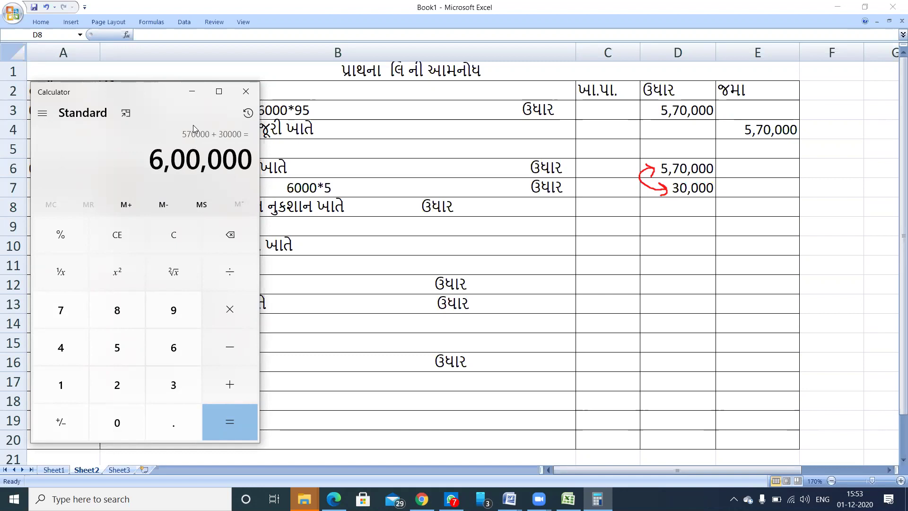
pyautogui.click(193, 92)
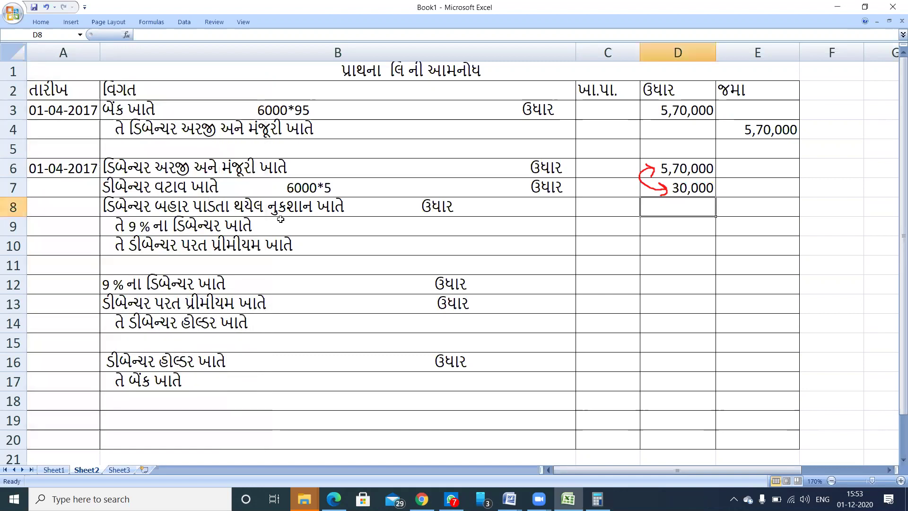
# Step: Add the working 6000*100 after the 9 % debentures account text in cell B9
pyautogui.click(245, 227)
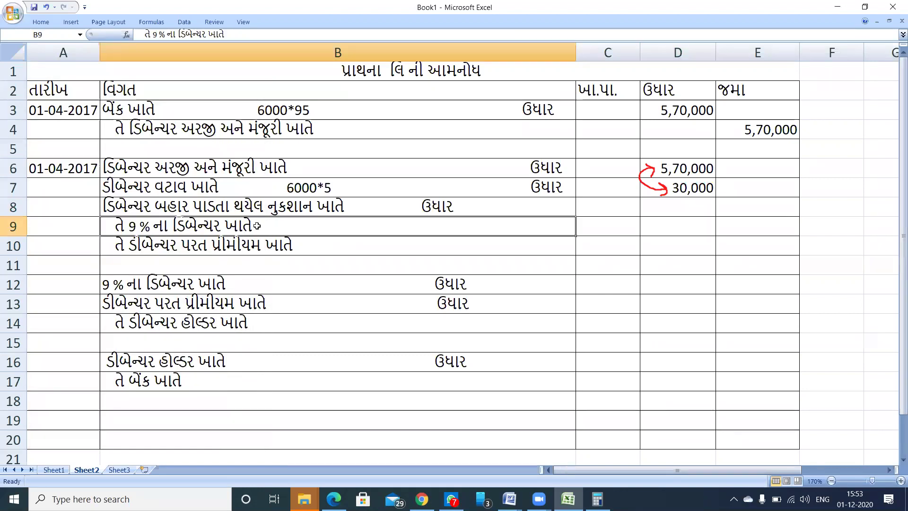
pyautogui.doubleClick(275, 222)
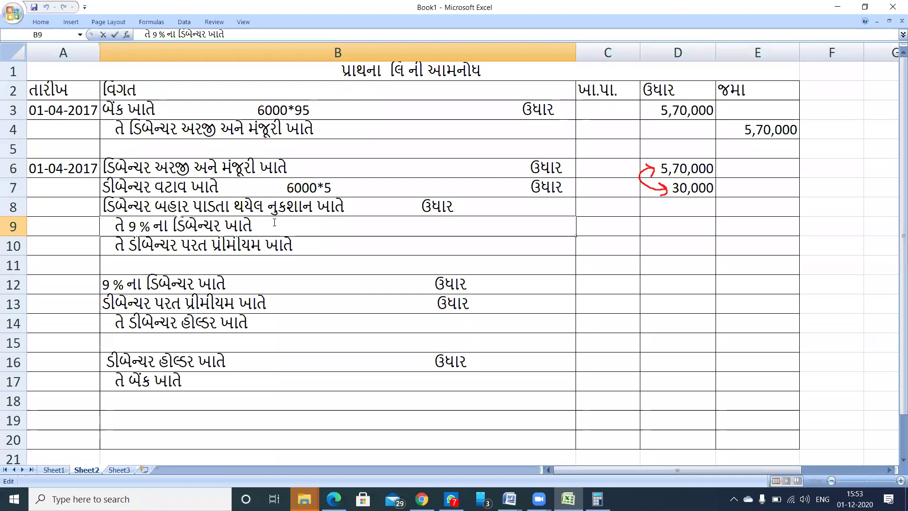
pyautogui.write('6000*100')
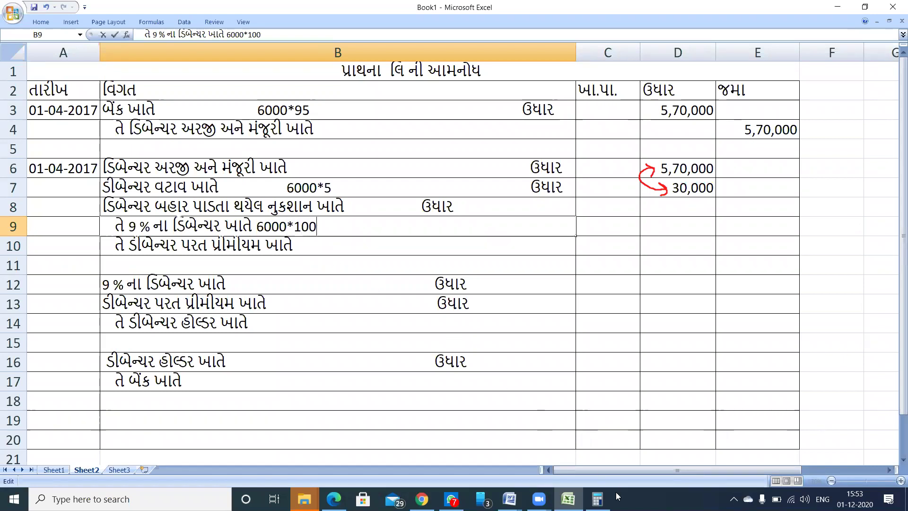
# Step: Switch to Calculator, move its window further aside, clear the last result and multiply 6000 by 100
pyautogui.moveTo(597, 497)
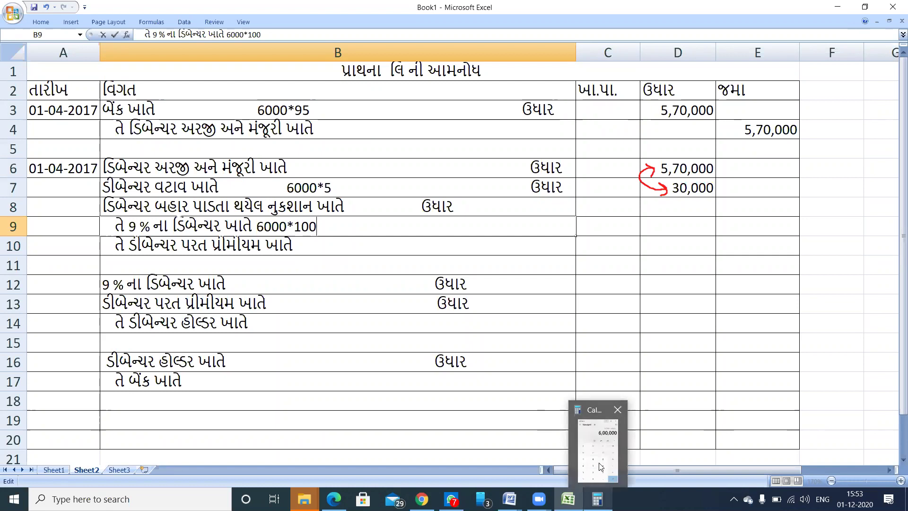
pyautogui.click(583, 461)
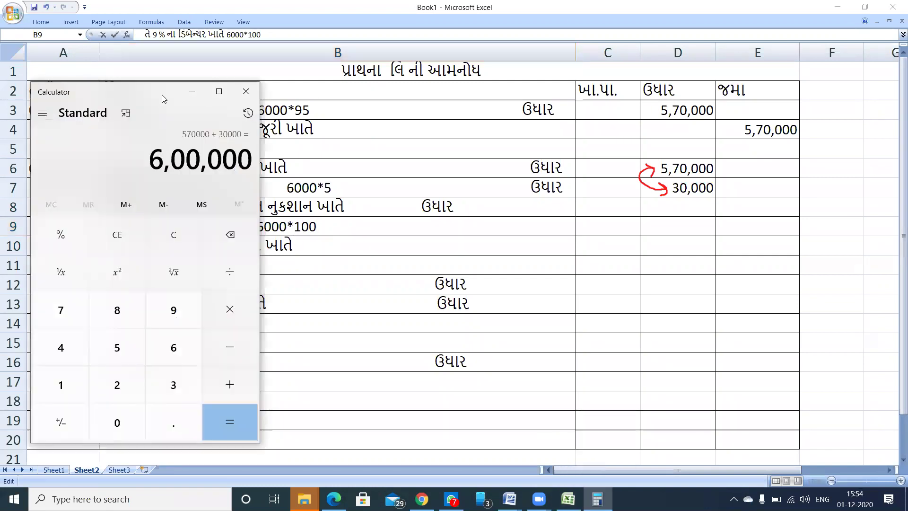
pyautogui.moveTo(160, 94); pyautogui.dragTo(125, 86)
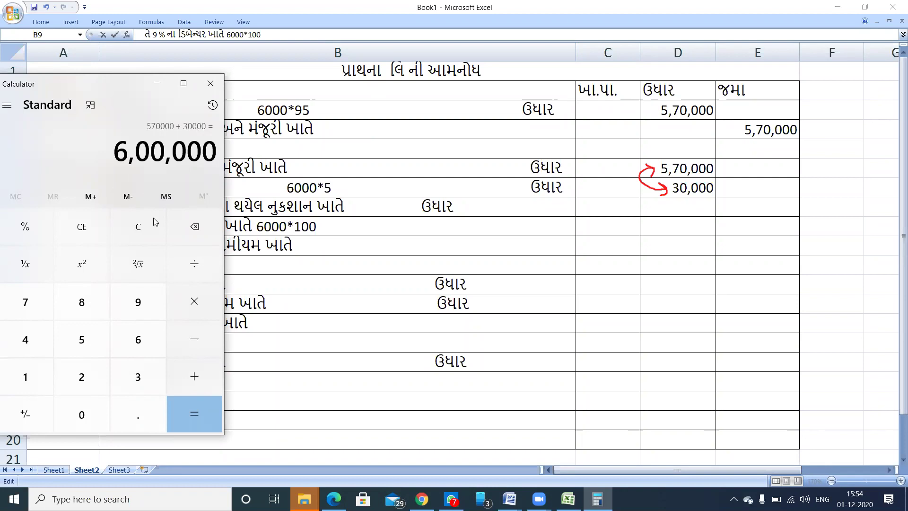
pyautogui.click(144, 230)
pyautogui.write('6')
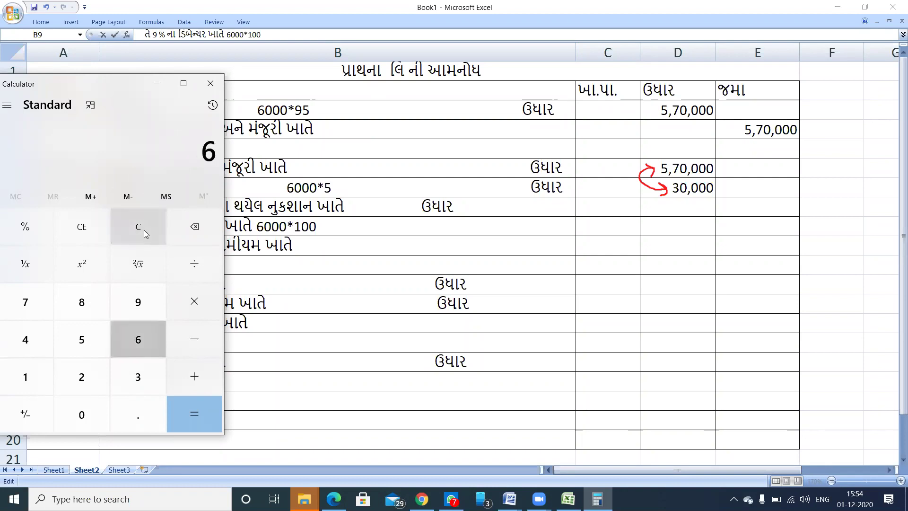
pyautogui.write('000')
pyautogui.write('*100')
pyautogui.press('Return')
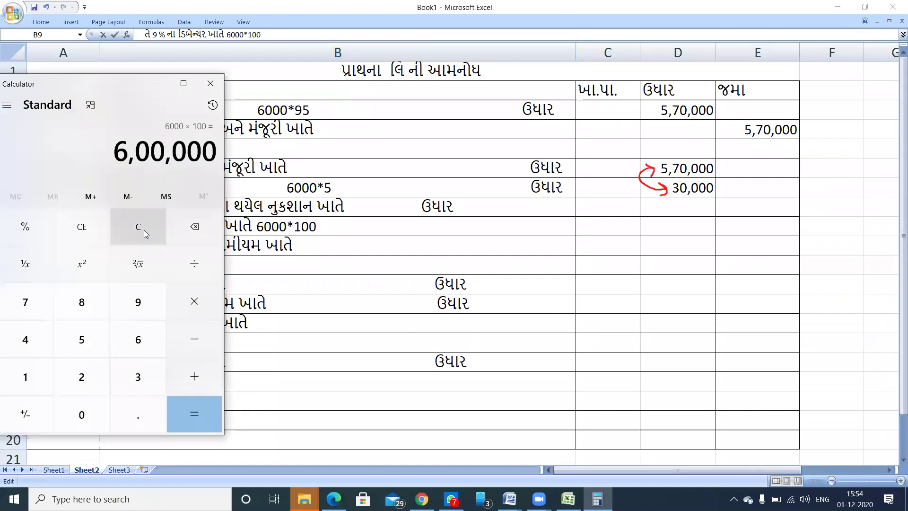
# Step: Enter 6,00,000 as the credit amount of the 9 % debentures account in cell E9 of the journal sheet
pyautogui.click(732, 225)
pyautogui.click(732, 225)
pyautogui.write('6,00,')
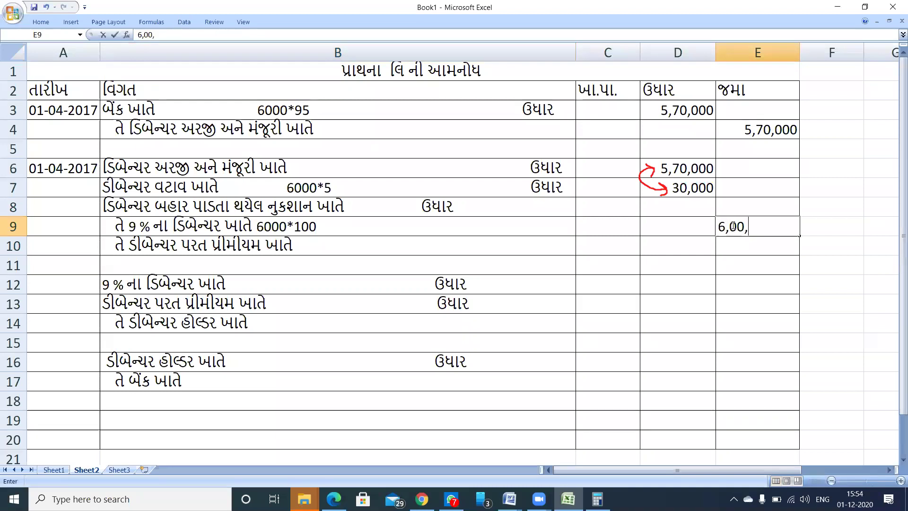
pyautogui.write('0000')
pyautogui.press('Return')
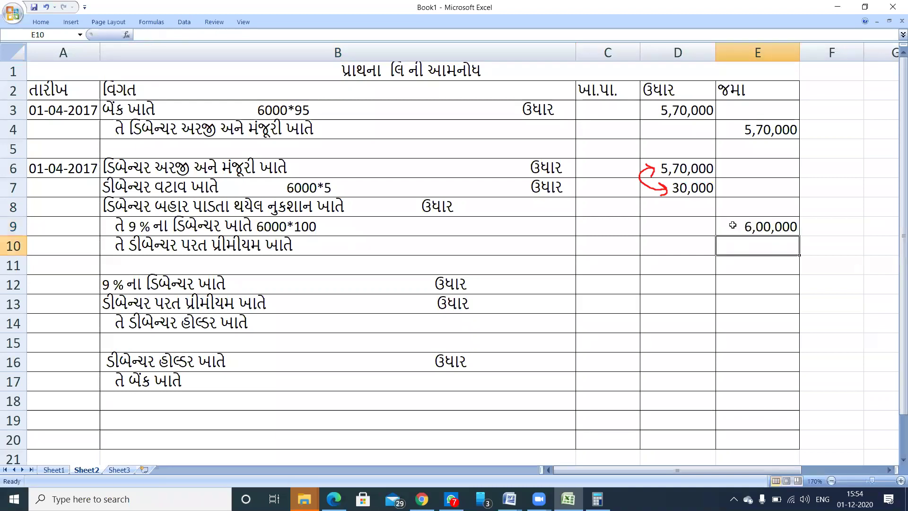
# Step: Insert the working 6000*10 before the debit label of the loss on issue of debentures account in cell B8
pyautogui.doubleClick(384, 208)
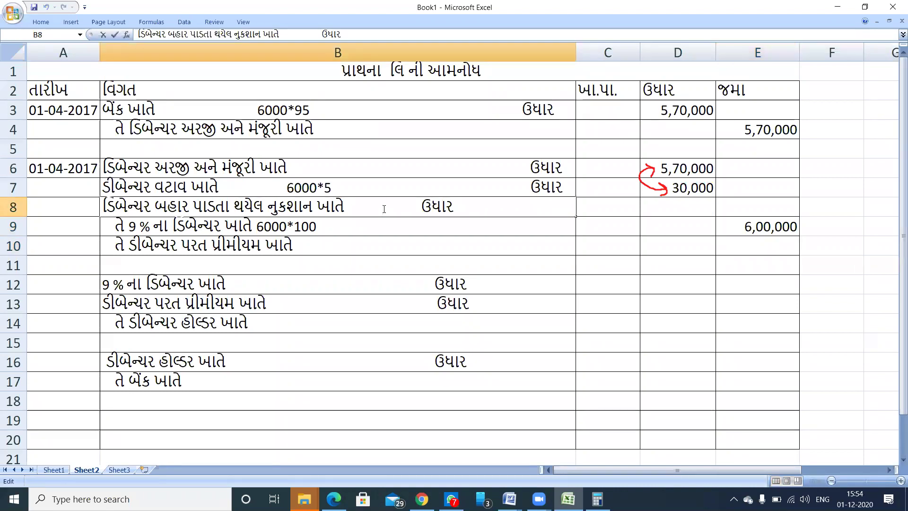
pyautogui.write('6000')
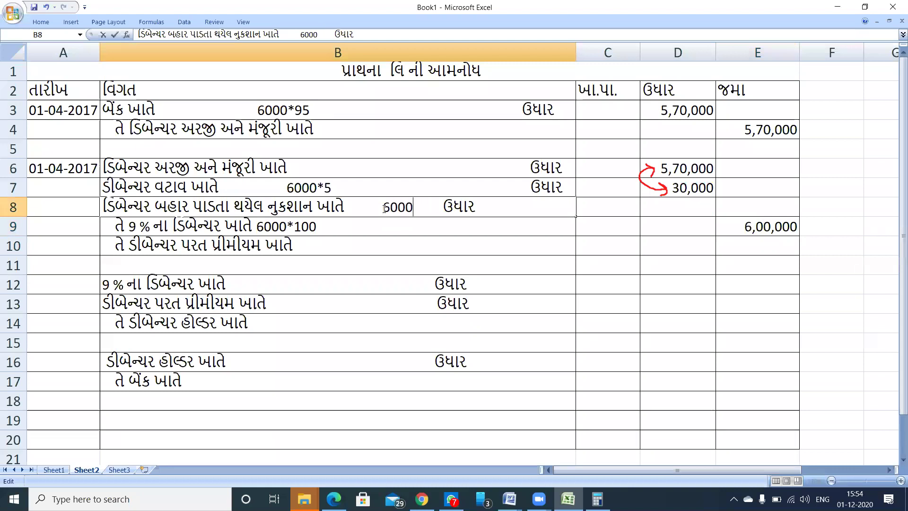
pyautogui.write('*10')
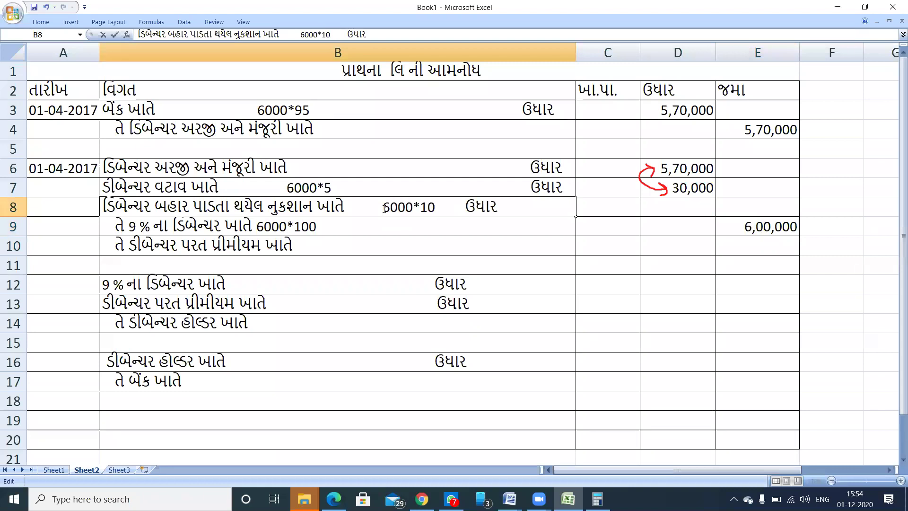
# Step: Check Example 14 in the textbook PDF in Edge, and return to Excel to align B8's debit label with the rows above
pyautogui.hotkey('alt', 'Tab')
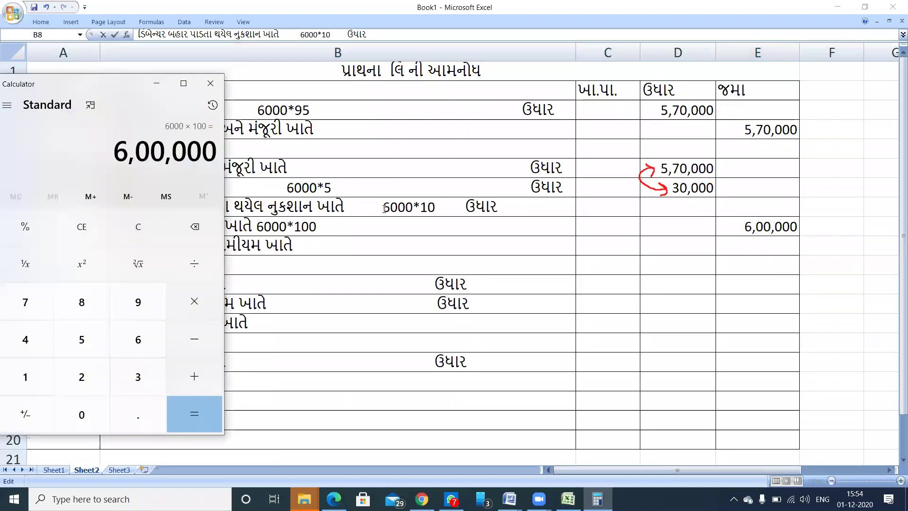
pyautogui.hotkey('alt', 'Tab')
pyautogui.press('Tab')
pyautogui.hotkey('alt', 'Tab')
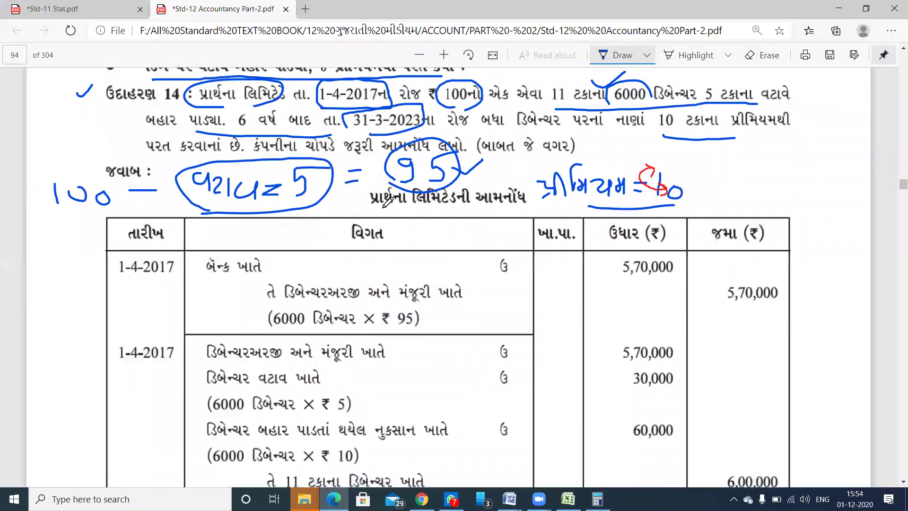
pyautogui.hotkey('alt', 'Tab')
pyautogui.hotkey('alt', 'Tab')
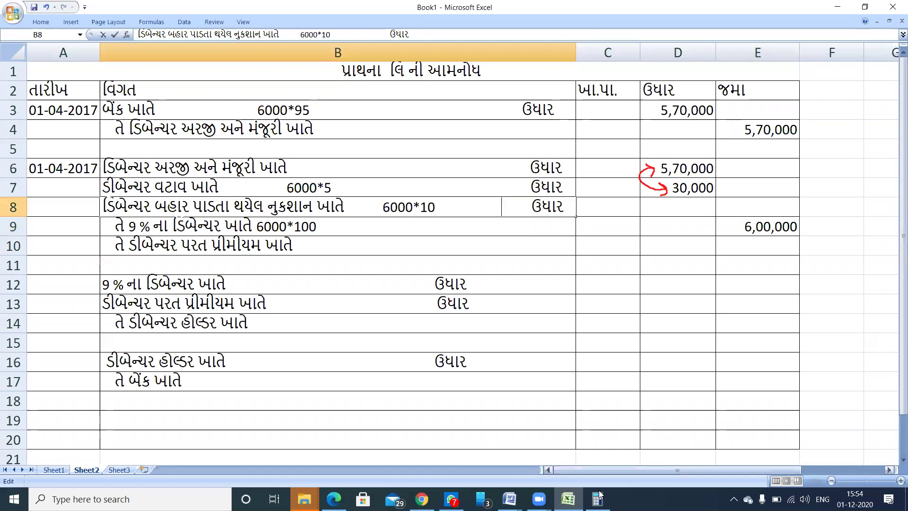
# Step: Switch to Calculator and multiply 6000 by 10
pyautogui.moveTo(598, 499)
pyautogui.click(607, 444)
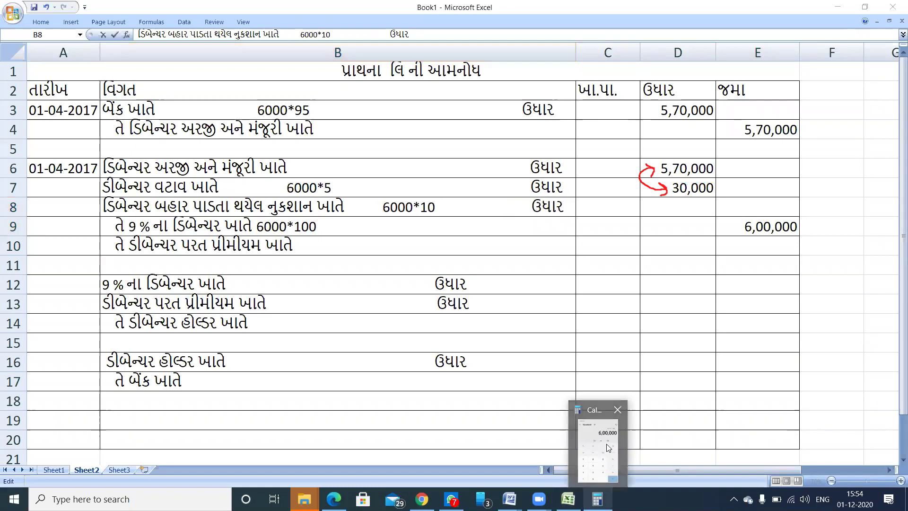
pyautogui.write('6000')
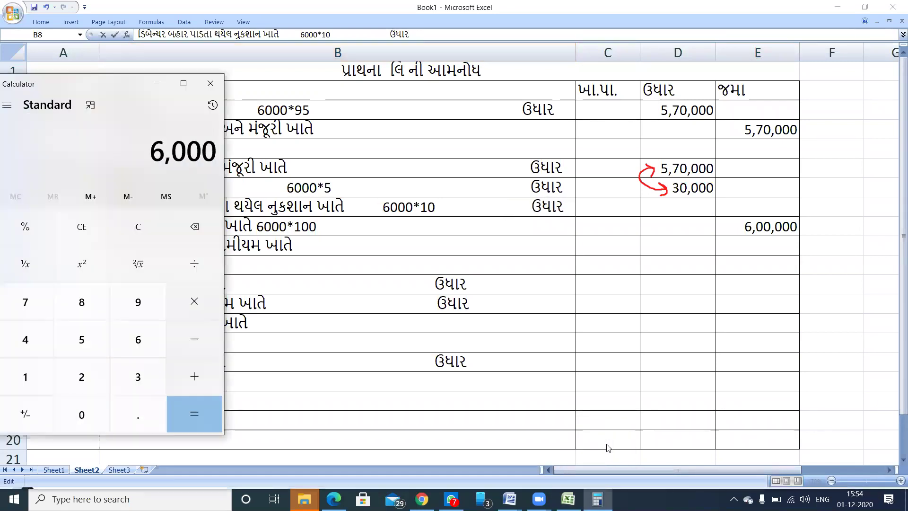
pyautogui.write('*10')
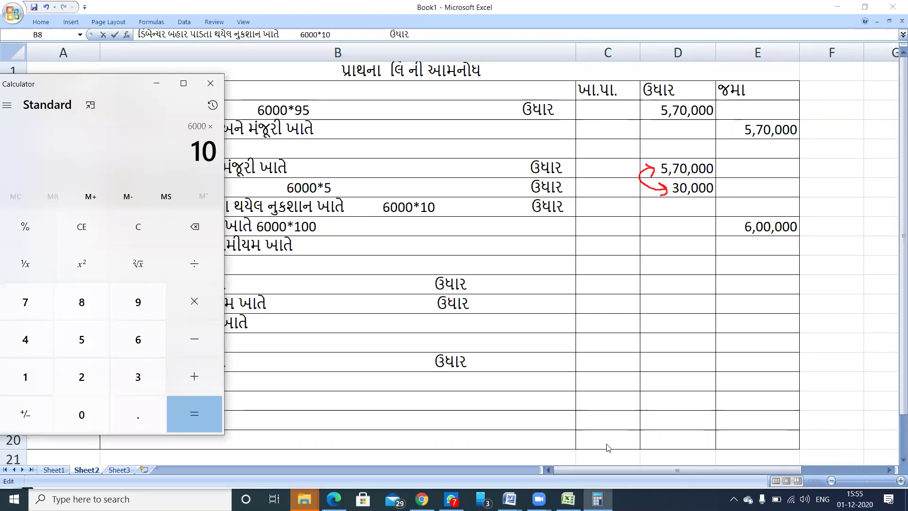
pyautogui.press('Return')
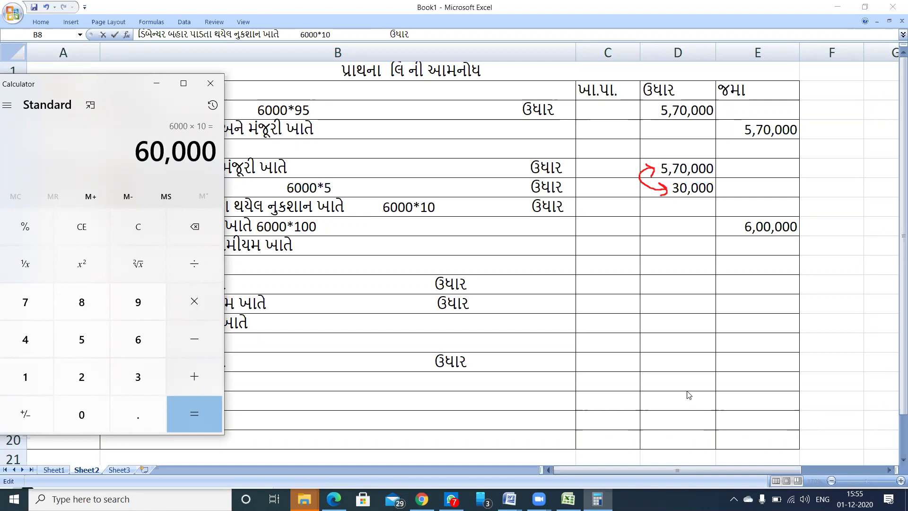
# Step: Return to the journal sheet and enter 60,000 as the debit amount of the loss on issue account in cell D8
pyautogui.click(673, 208)
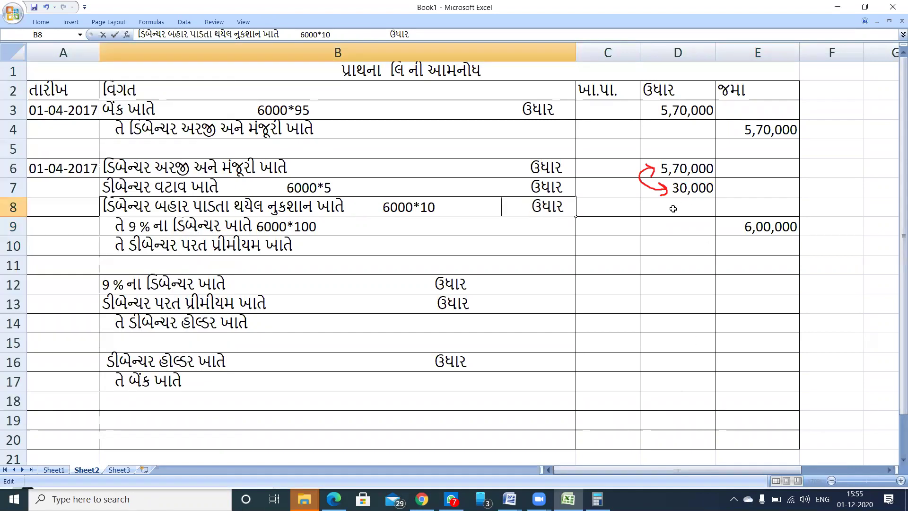
pyautogui.click(673, 209)
pyautogui.write('60,000')
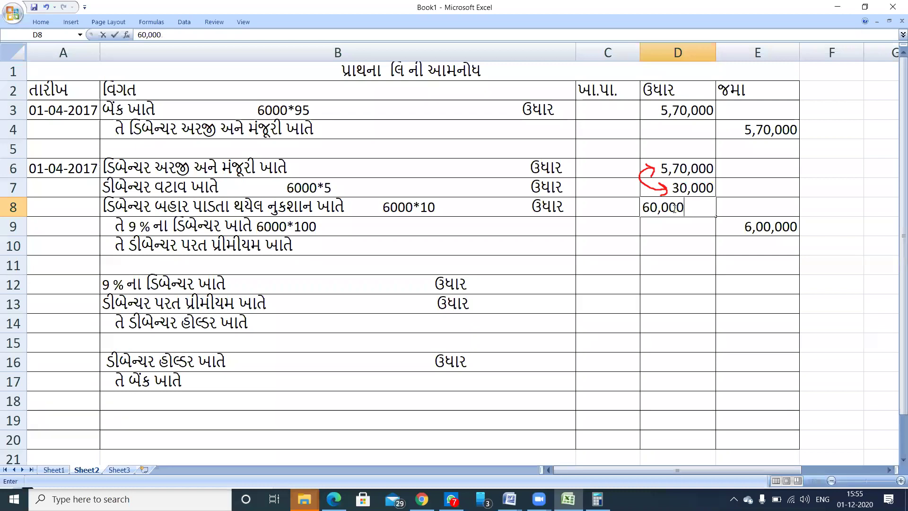
pyautogui.press('Return')
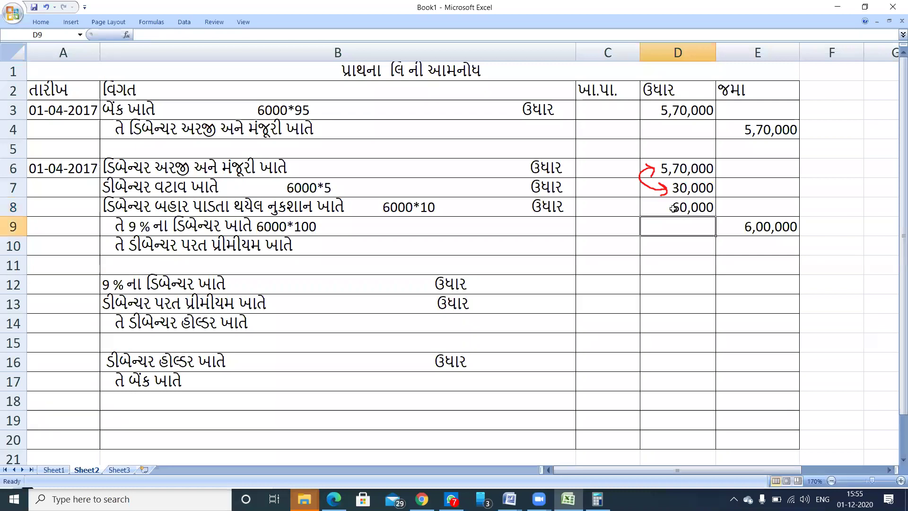
# Step: Enter 60,000 as the credit amount of the debenture redemption premium account in cell E10
pyautogui.click(319, 207)
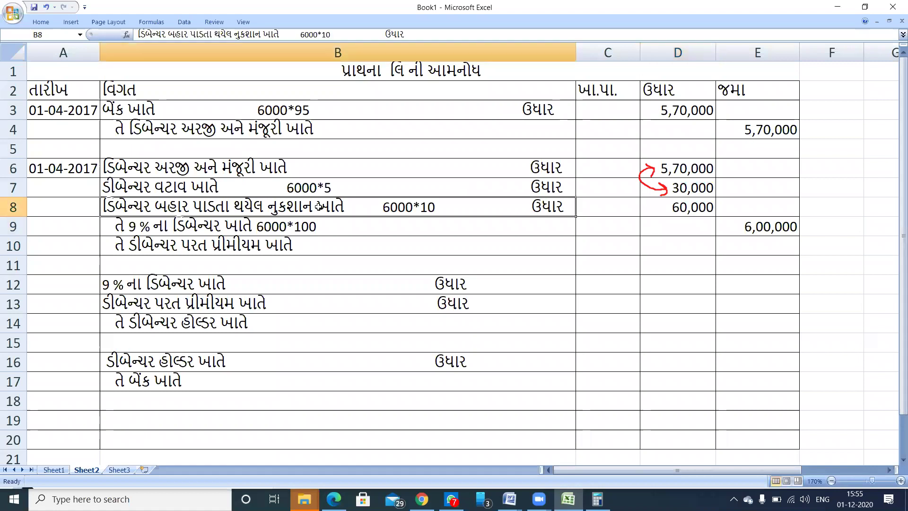
pyautogui.click(741, 246)
pyautogui.write('60')
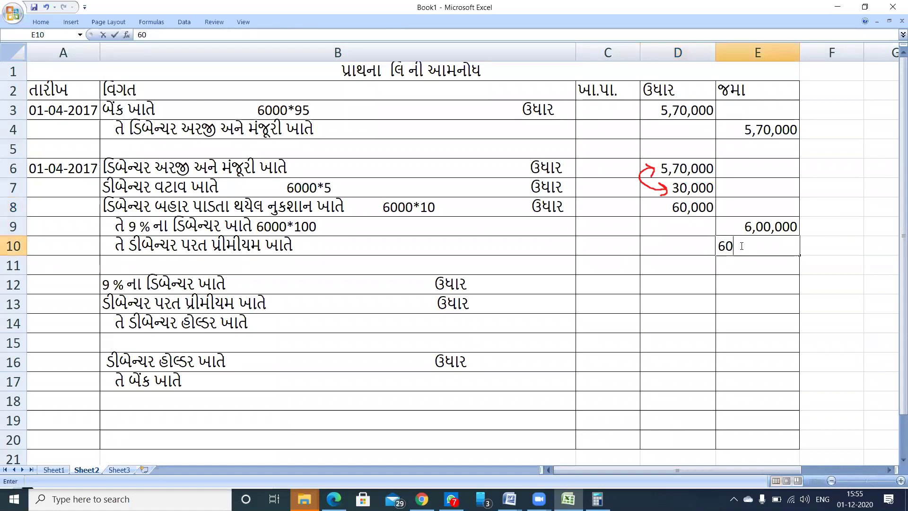
pyautogui.write(',000')
pyautogui.press('Return')
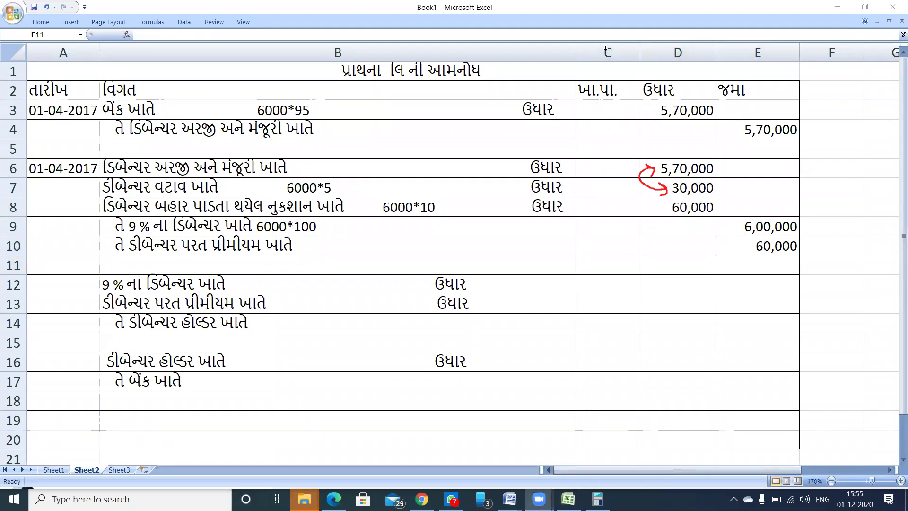
# Step: Underline the loss wording in B8 and the premium wording in B10 in red, and link both 60,000 amounts with a double-headed arrow
pyautogui.click(161, 213)
pyautogui.moveTo(163, 213); pyautogui.dragTo(307, 212)
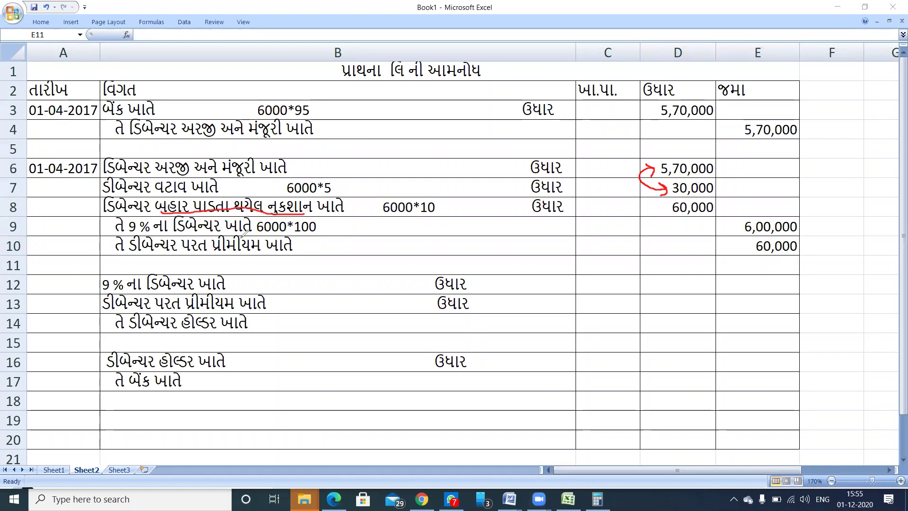
pyautogui.moveTo(188, 253); pyautogui.dragTo(266, 253)
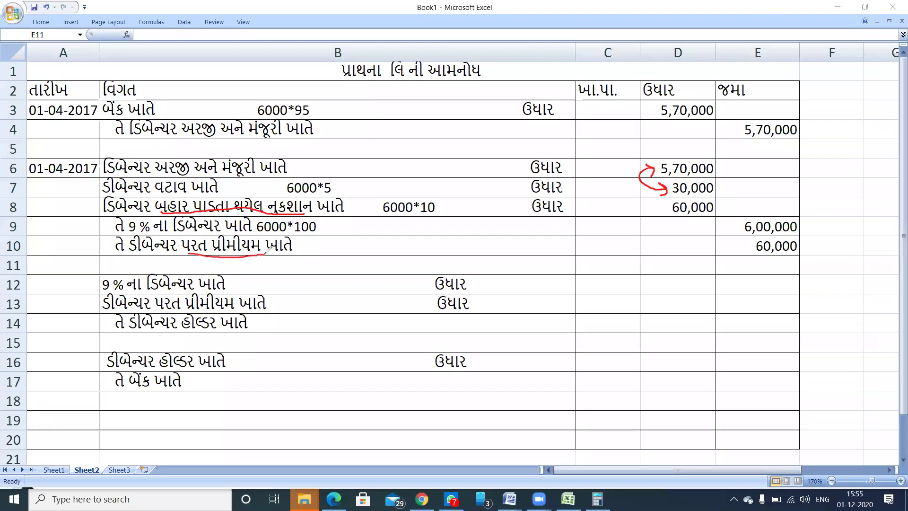
pyautogui.moveTo(717, 206)
pyautogui.mouseDown()
pyautogui.moveTo(799, 207)
pyautogui.moveTo(823, 221)
pyautogui.moveTo(799, 242)
pyautogui.moveTo(807, 243)
pyautogui.mouseUp()
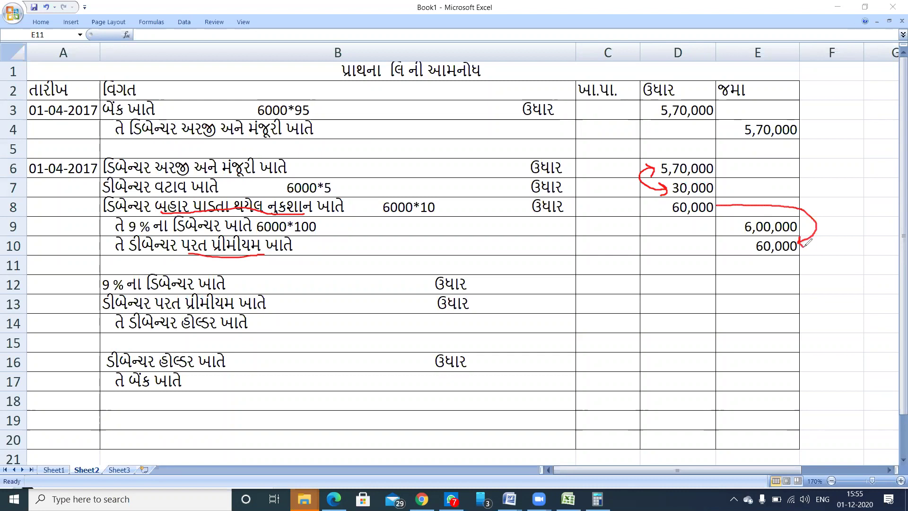
pyautogui.moveTo(721, 201); pyautogui.dragTo(728, 212)
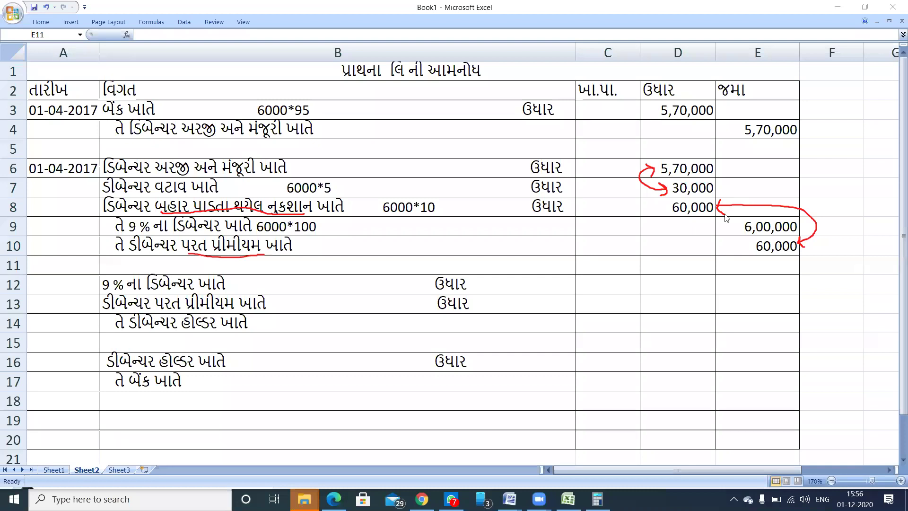
# Step: Switch to the textbook PDF in Edge, underline the redemption date 31-3-2023 in Example 14 in red, and return to Excel
pyautogui.hotkey('alt', 'Tab')
pyautogui.hotkey('alt', 'Tab')
pyautogui.hotkey('alt', 'Tab')
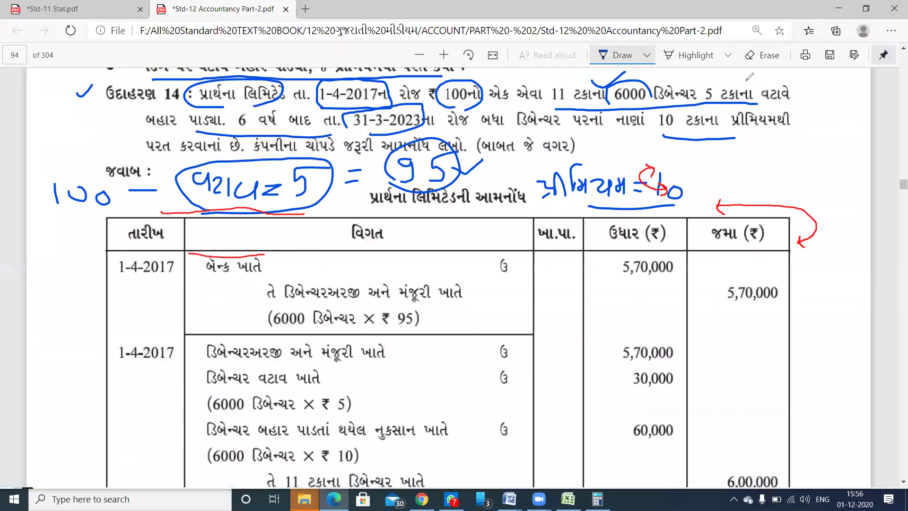
pyautogui.moveTo(362, 127); pyautogui.dragTo(410, 125)
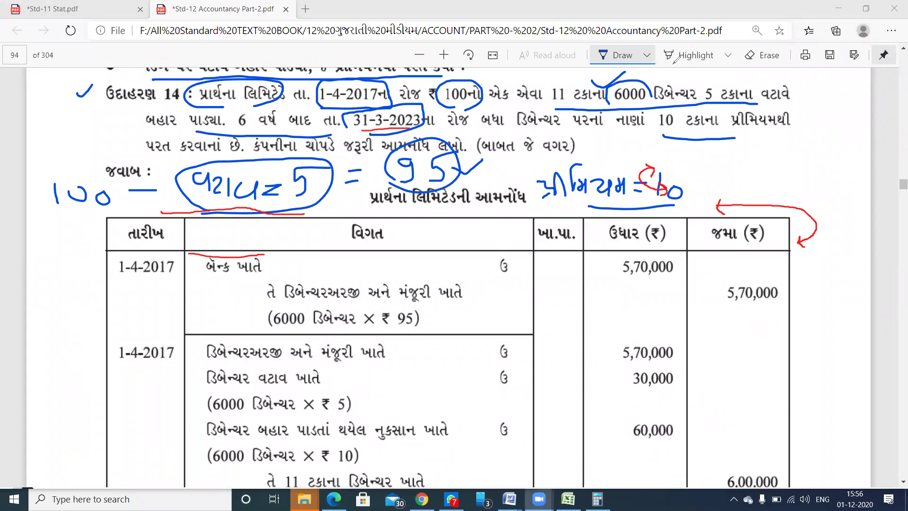
pyautogui.hotkey('alt', 'Tab')
pyautogui.hotkey('alt', 'Tab')
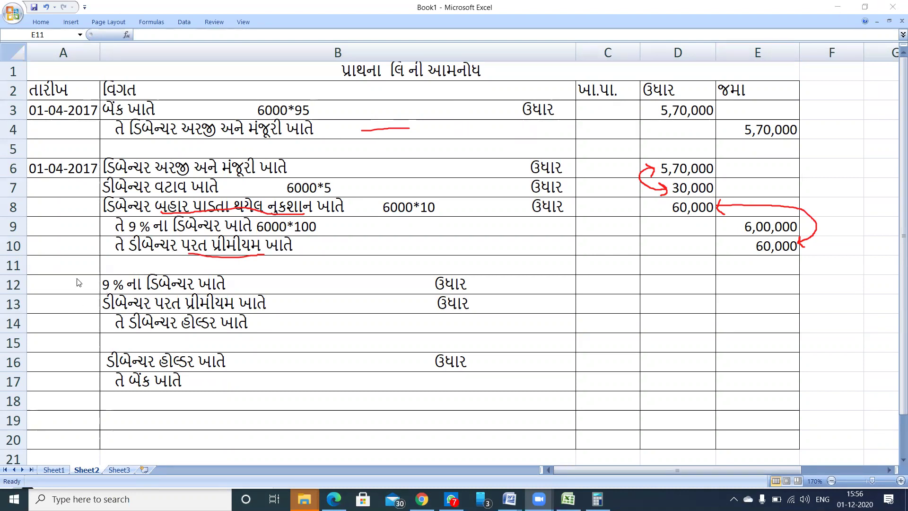
# Step: Enter the date 31-3-2023 in cell A12 and align the debit labels in B12 and B13 with those above
pyautogui.write('31-3-2023')
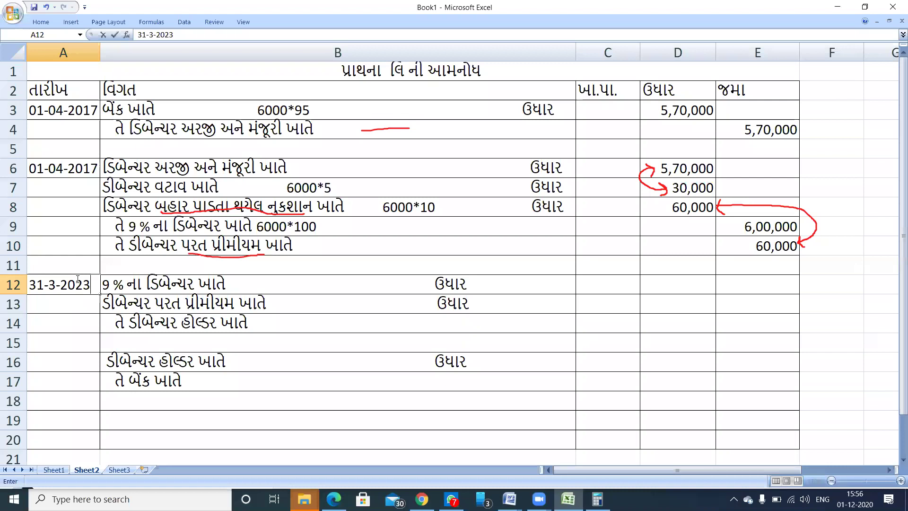
pyautogui.press('Tab')
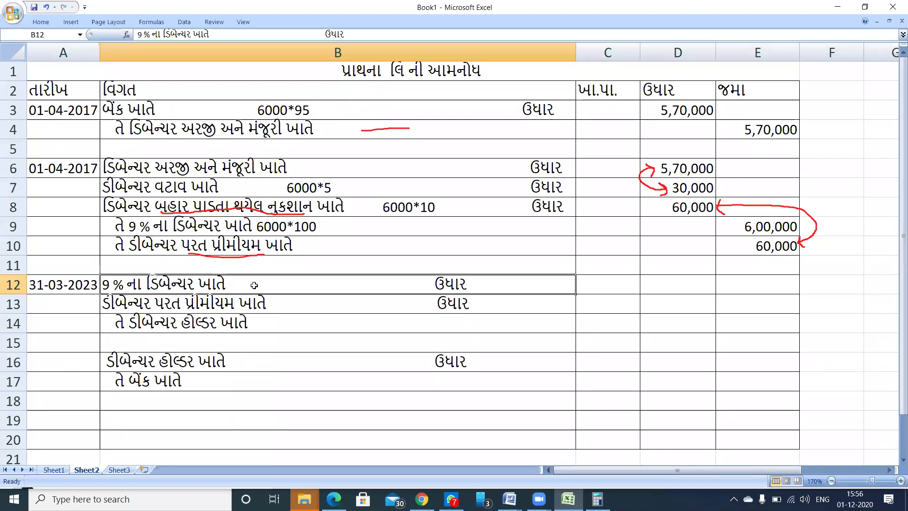
pyautogui.doubleClick(270, 281)
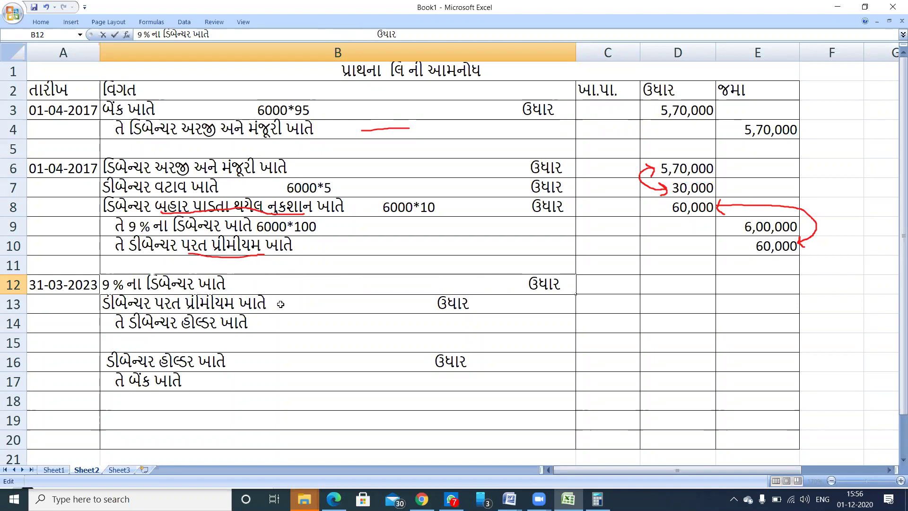
pyautogui.doubleClick(281, 304)
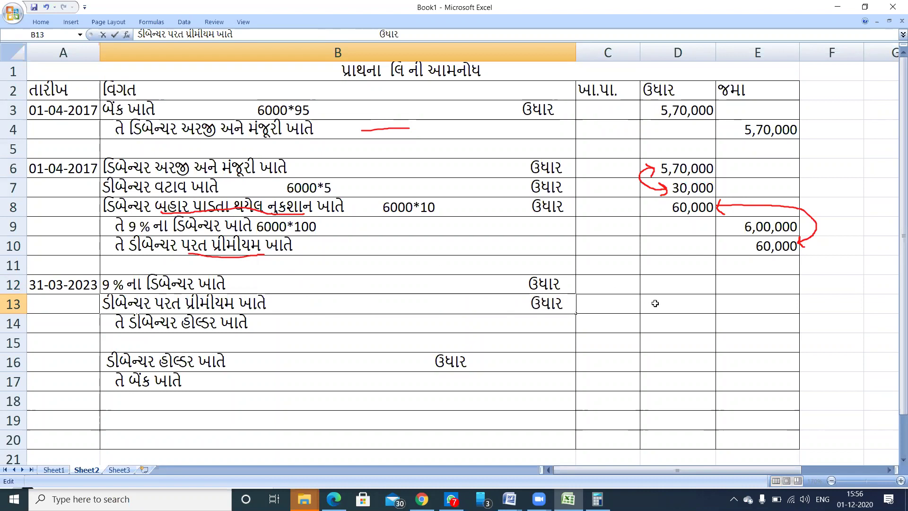
pyautogui.hotkey('ctrl', 'Return')
# Step: Enter the redemption entry's debit amounts, 6,00,000 in cell D12 and 60,000 in cell D13
pyautogui.click(666, 284)
pyautogui.write('6,00,000')
pyautogui.press('Return')
pyautogui.write('60,000')
pyautogui.press('Return')
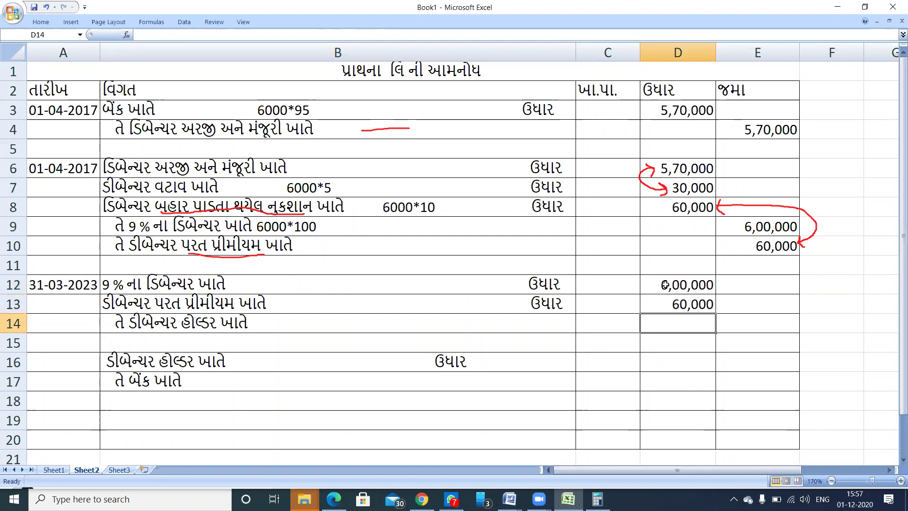
# Step: Enter 6,60,000 as the credit amount of the debenture holders account in cell E14
pyautogui.press('Right')
pyautogui.write('6')
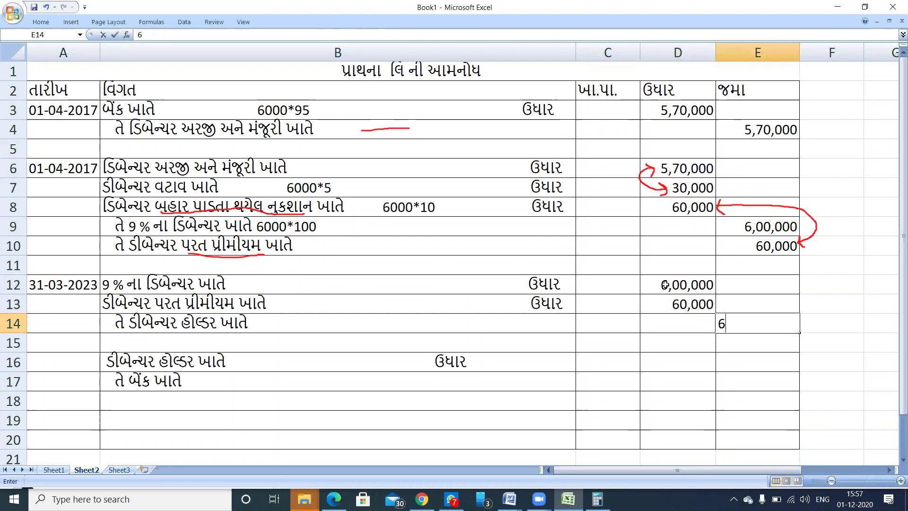
pyautogui.write(',60,000')
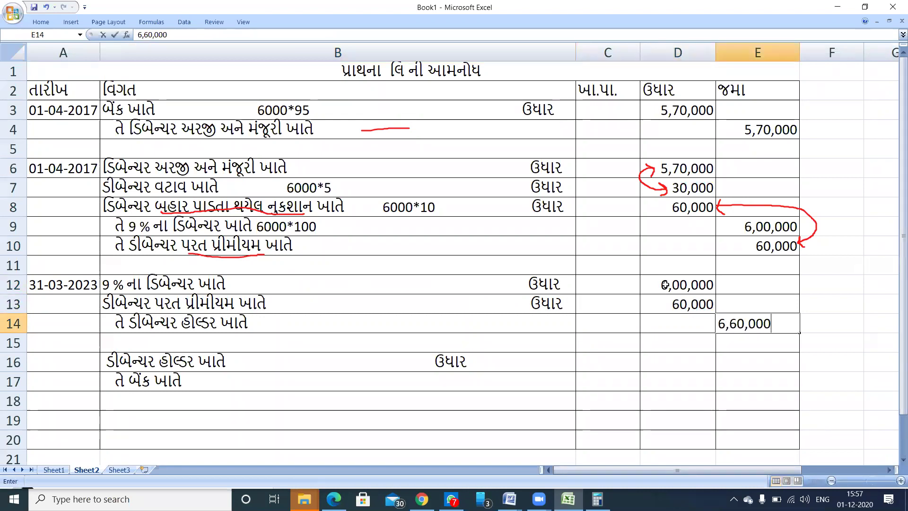
pyautogui.press('Return')
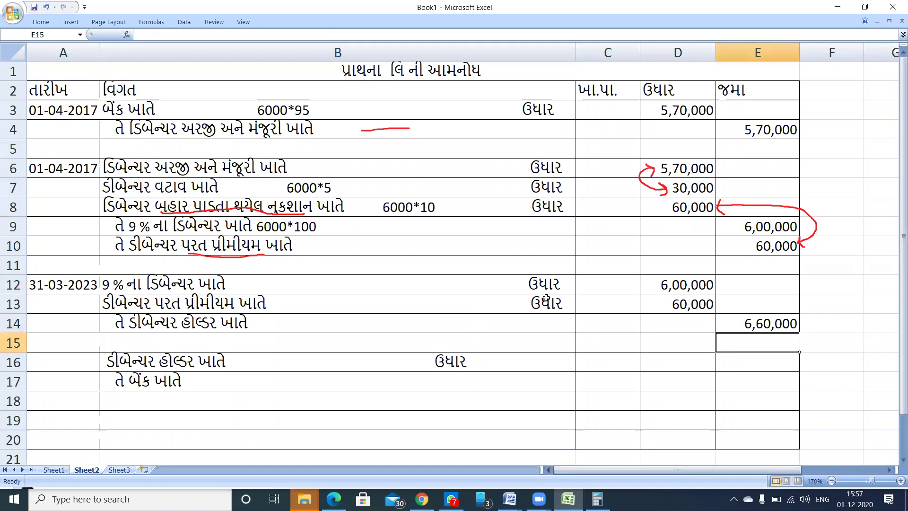
# Step: Draw a red double-headed arrow linking the 9 % debentures account in B9 to the redemption premium account in B10
pyautogui.hotkey('ctrl', 'alt', 'd')
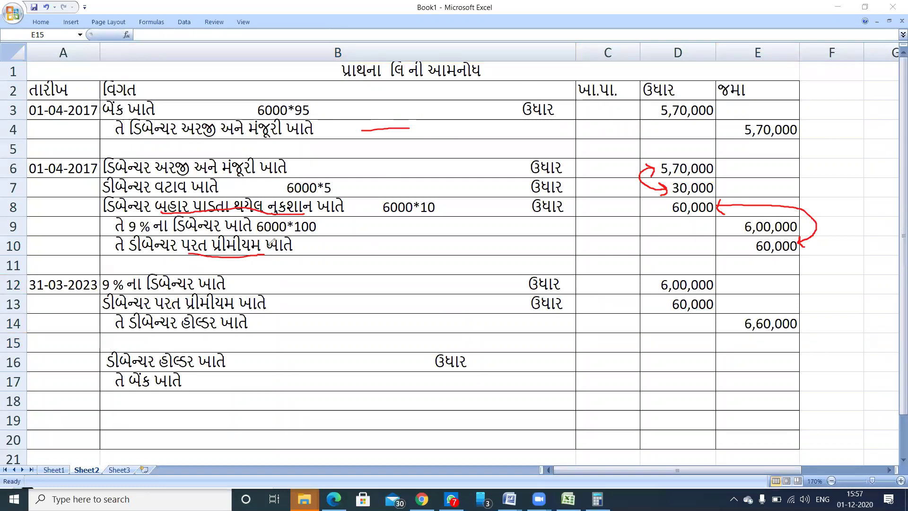
pyautogui.moveTo(109, 223)
pyautogui.mouseDown()
pyautogui.moveTo(84, 232)
pyautogui.moveTo(105, 247)
pyautogui.moveTo(98, 254)
pyautogui.mouseUp()
pyautogui.moveTo(104, 220); pyautogui.dragTo(106, 231)
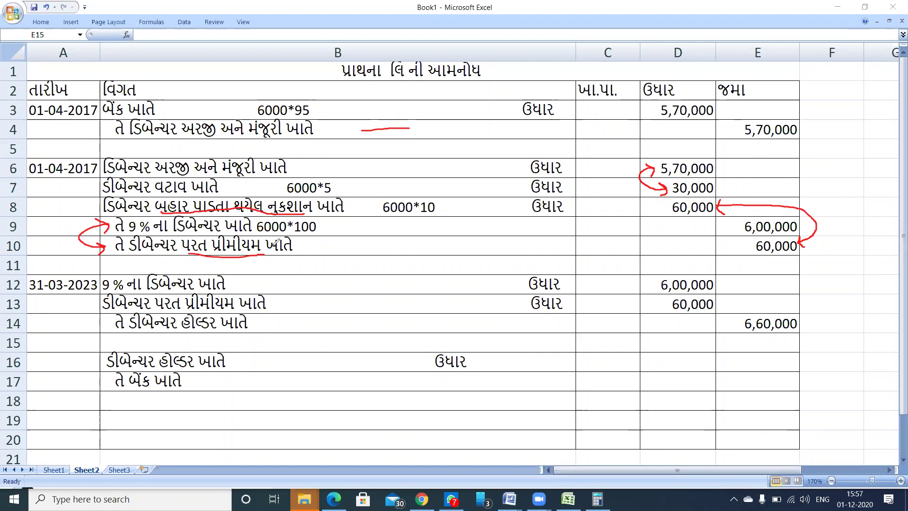
# Step: Draw red curves linking the credit amounts in E9 and E10 to the matching debit amounts in D12 and D13
pyautogui.moveTo(732, 226); pyautogui.dragTo(675, 266)
pyautogui.moveTo(756, 245); pyautogui.dragTo(718, 295)
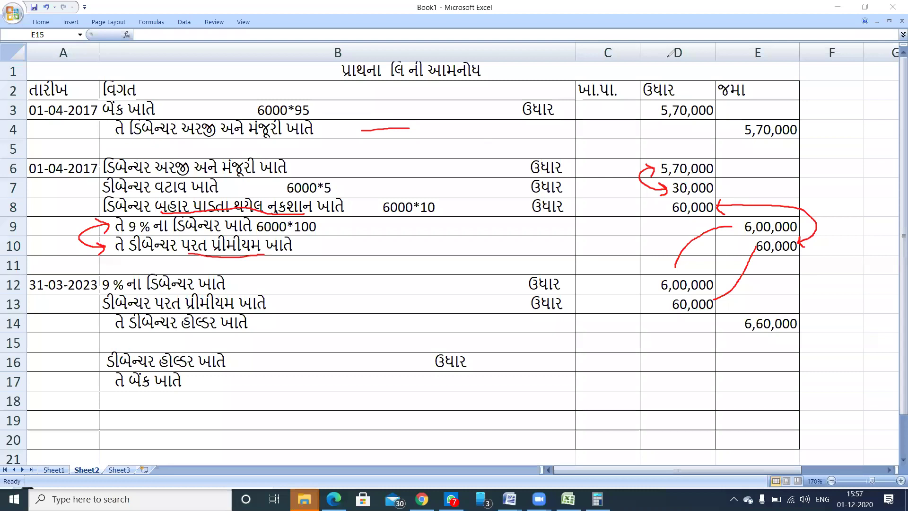
# Step: Copy the date 31-03-2023 from A12 into A16 and align the debit label in B16 with those above
pyautogui.click(69, 361)
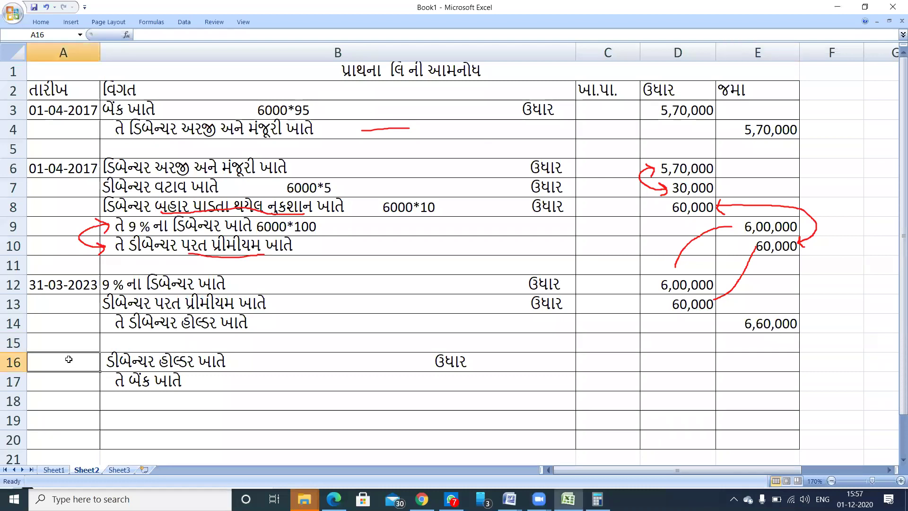
pyautogui.click(81, 285)
pyautogui.hotkey('ctrl', 'c')
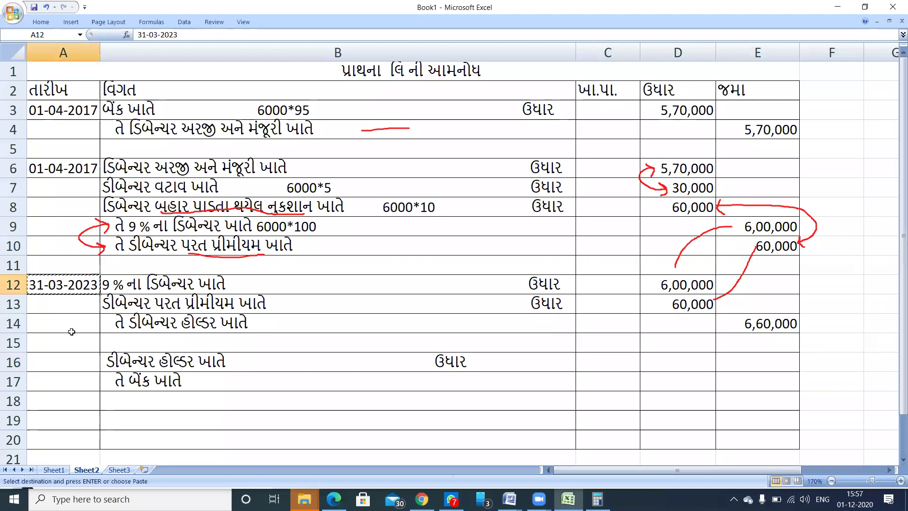
pyautogui.click(66, 368)
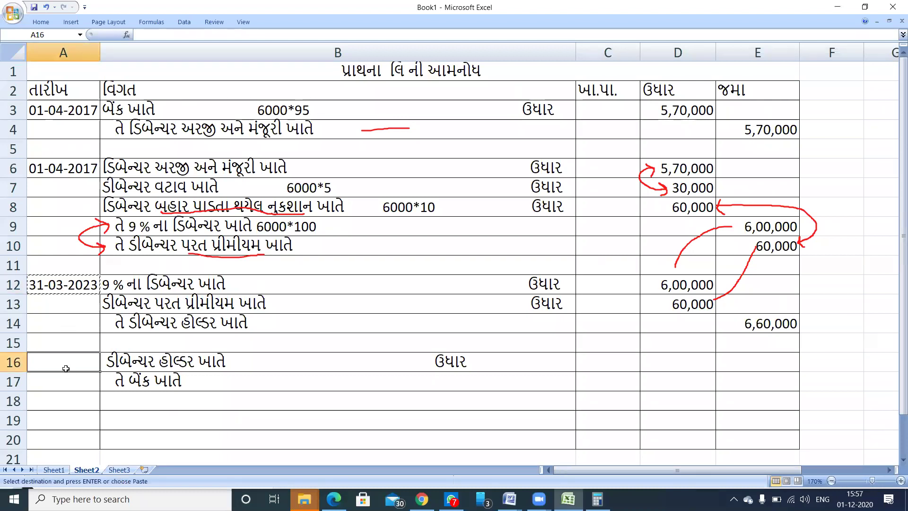
pyautogui.hotkey('ctrl', 'v')
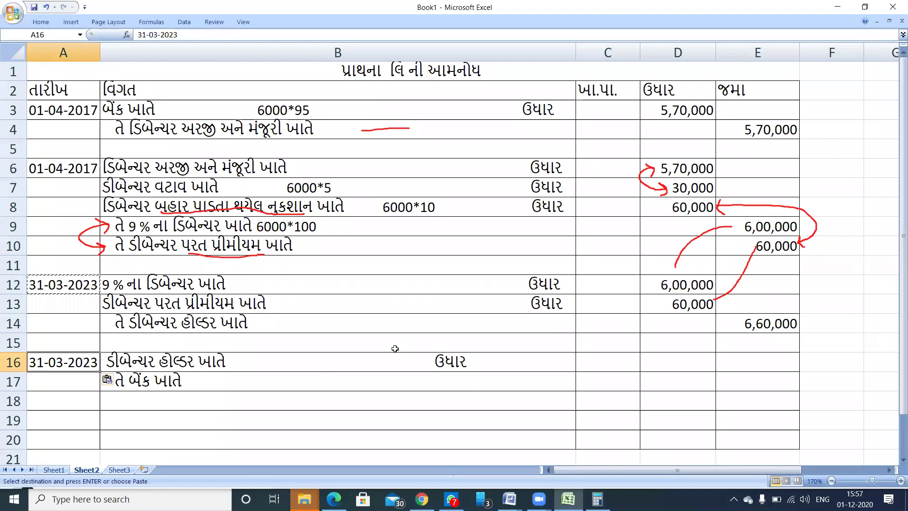
pyautogui.doubleClick(381, 363)
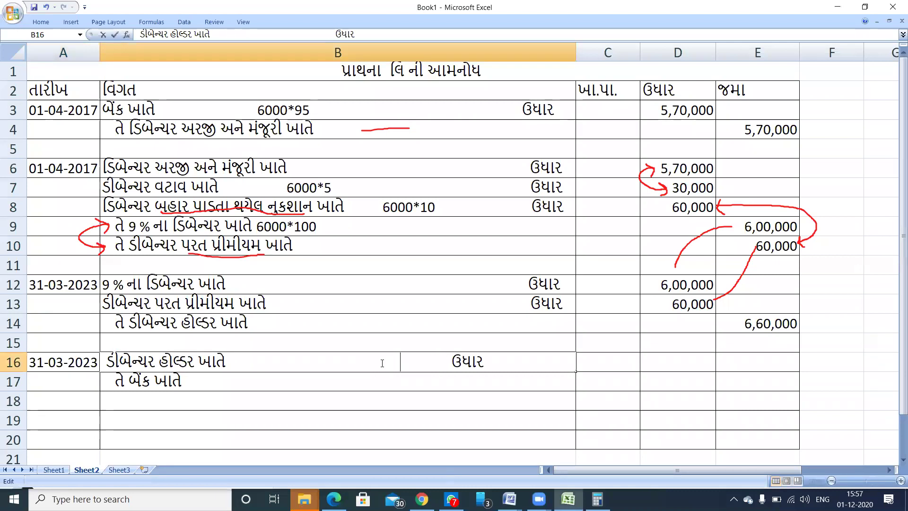
# Step: Copy the 6,60,000 amount from E14 into debit cell D16 and credit cell E17 for the payment entry
pyautogui.click(750, 325)
pyautogui.hotkey('ctrl', 'c')
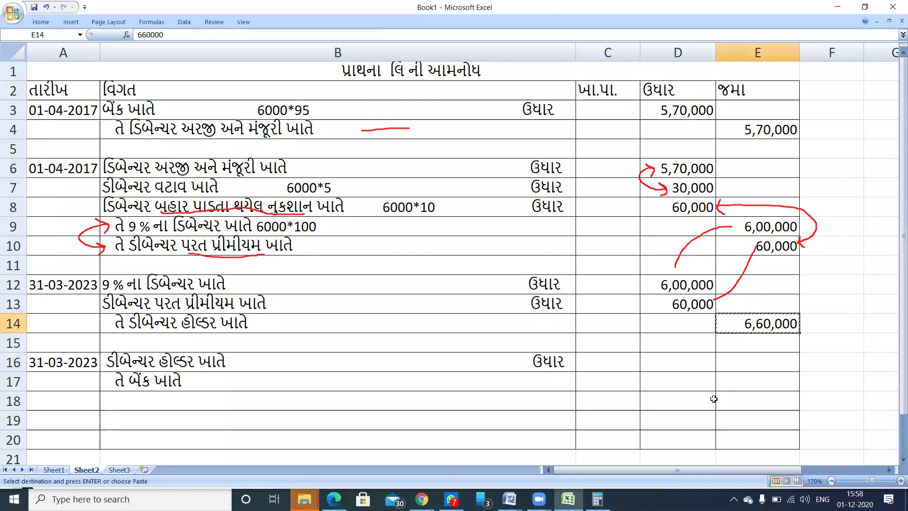
pyautogui.click(677, 367)
pyautogui.hotkey('ctrl', 'v')
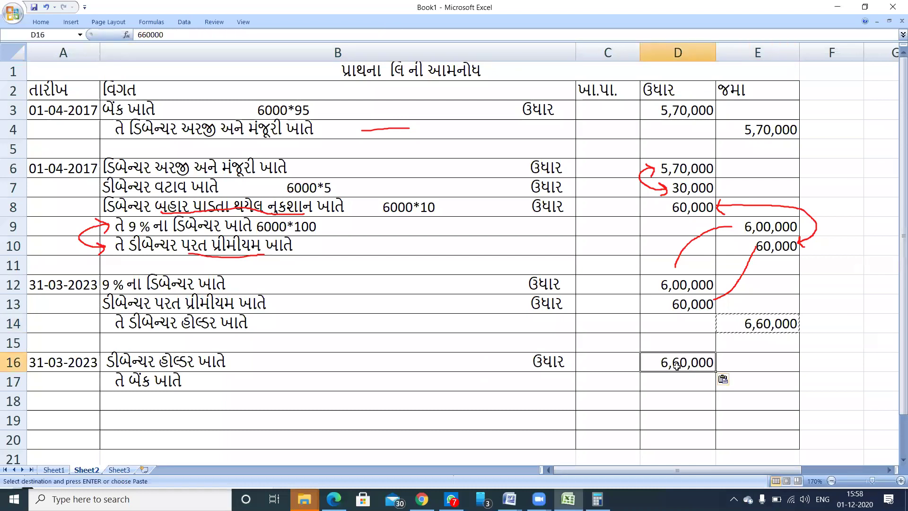
pyautogui.click(753, 381)
pyautogui.hotkey('ctrl', 'v')
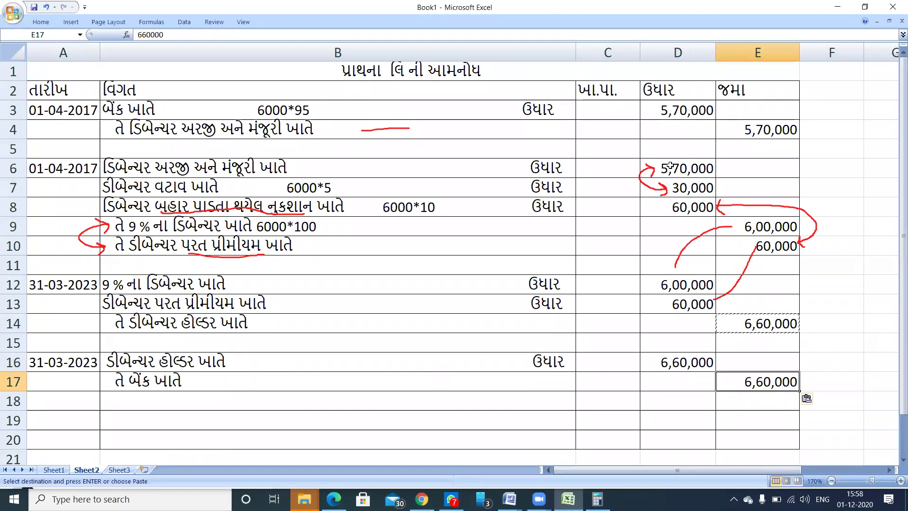
# Step: Total the debit column from D3 down with AutoSum, placing the sum in cell D20
pyautogui.click(683, 111)
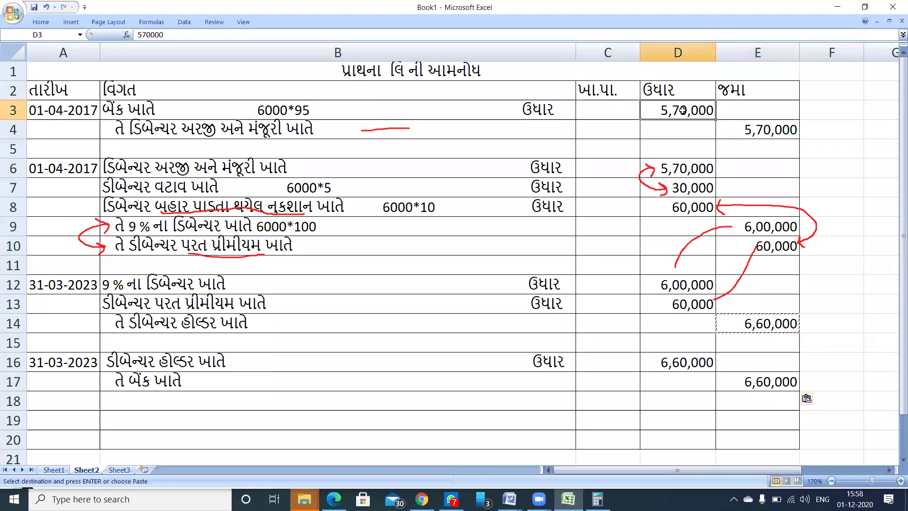
pyautogui.hotkey('shift', 'Down')
pyautogui.hotkey('shift', 'Down')
pyautogui.hotkey('shift', 'Down')
pyautogui.hotkey('shift', 'Down')
pyautogui.hotkey('shift', 'Down')
pyautogui.hotkey('shift', 'Down')
pyautogui.hotkey('shift', 'Down')
pyautogui.hotkey('shift', 'Down')
pyautogui.hotkey('shift', 'Down')
pyautogui.hotkey('shift', 'Down')
pyautogui.hotkey('shift', 'Down')
pyautogui.hotkey('shift', 'Down')
pyautogui.hotkey('shift', 'Down')
pyautogui.hotkey('shift', 'Down')
pyautogui.hotkey('shift', 'Down')
pyautogui.hotkey('shift', 'Down')
pyautogui.hotkey('shift', 'Down')
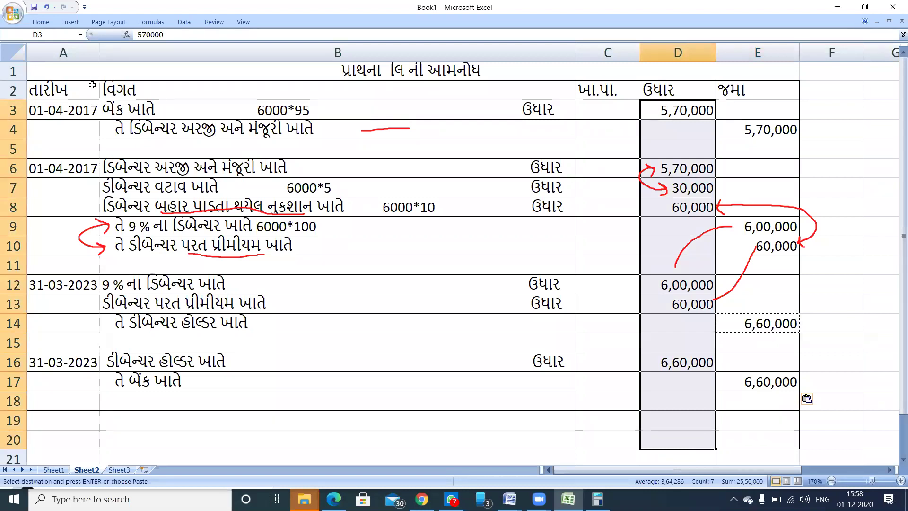
pyautogui.click(43, 20)
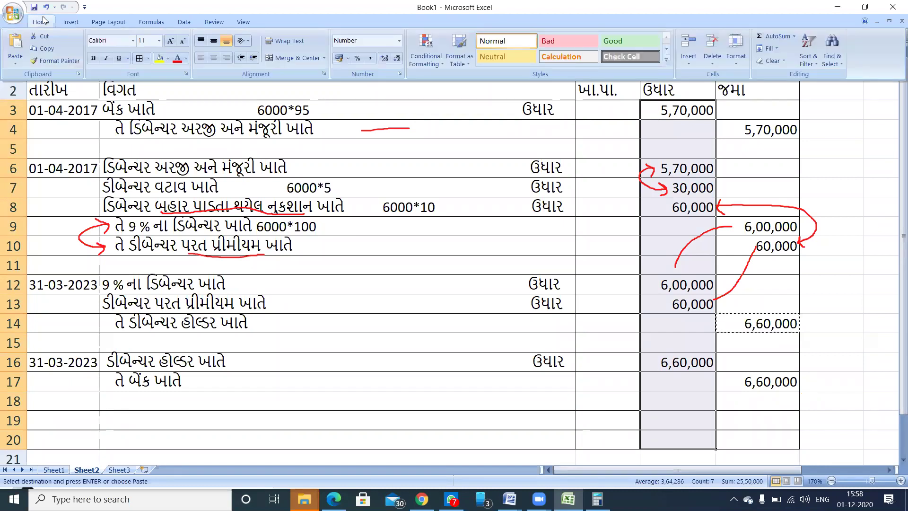
pyautogui.click(776, 37)
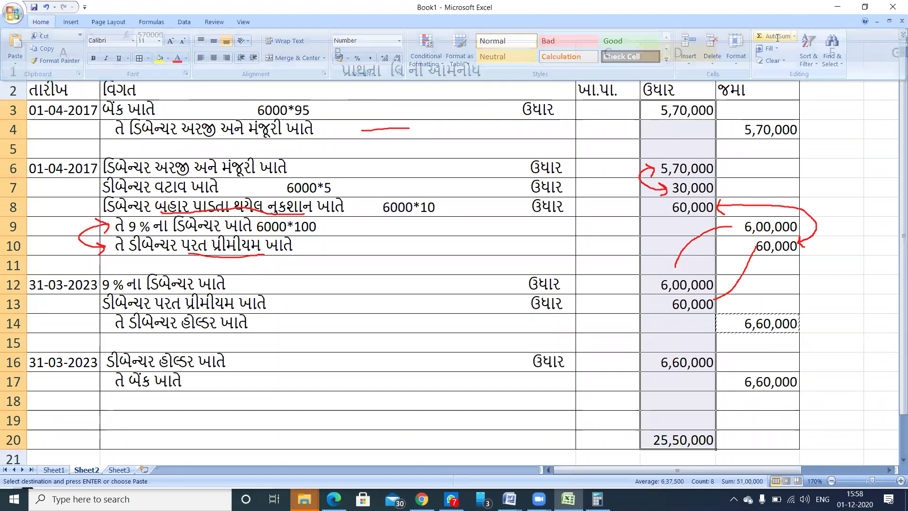
# Step: Total the credit column from E3 down with AutoSum, placing the sum in cell E20
pyautogui.click(755, 108)
pyautogui.moveTo(755, 108); pyautogui.dragTo(757, 439)
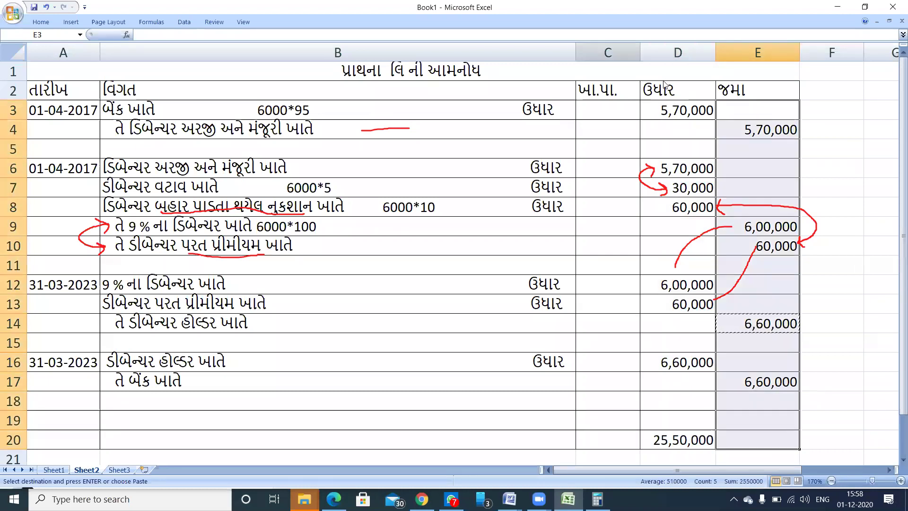
pyautogui.click(34, 22)
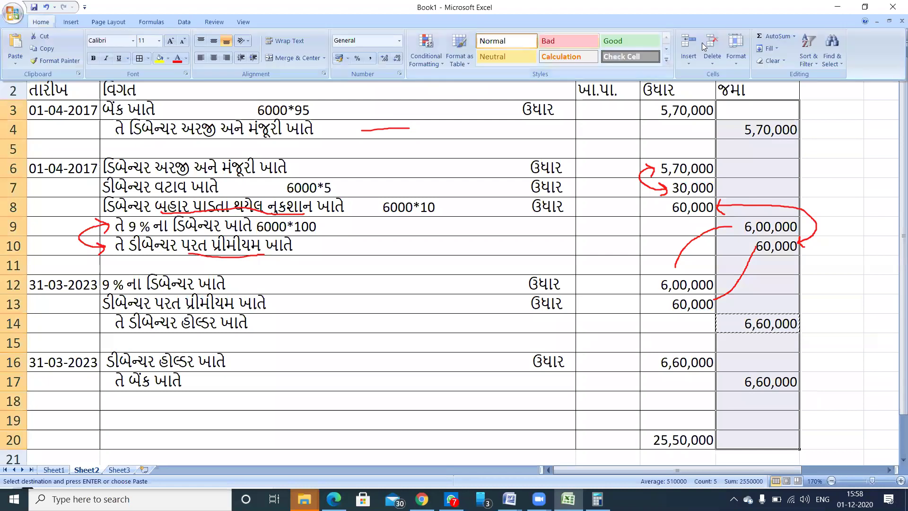
pyautogui.click(775, 36)
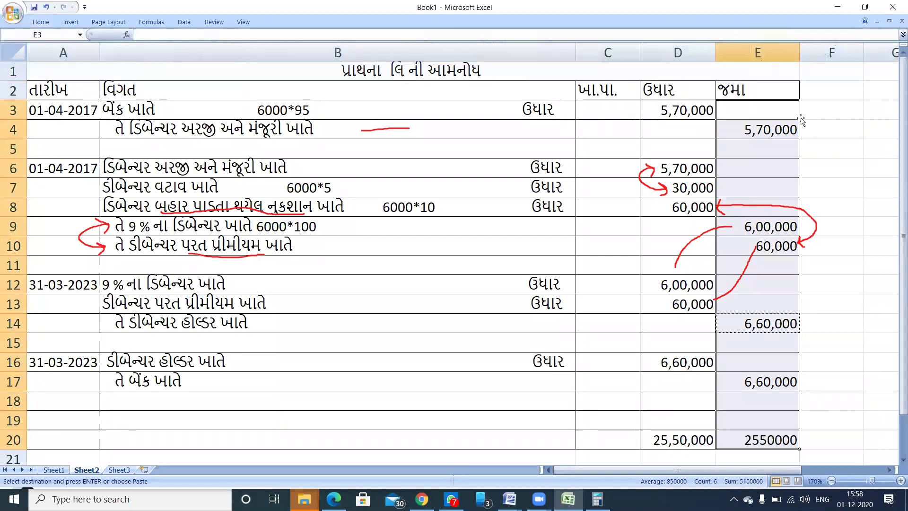
pyautogui.click(827, 402)
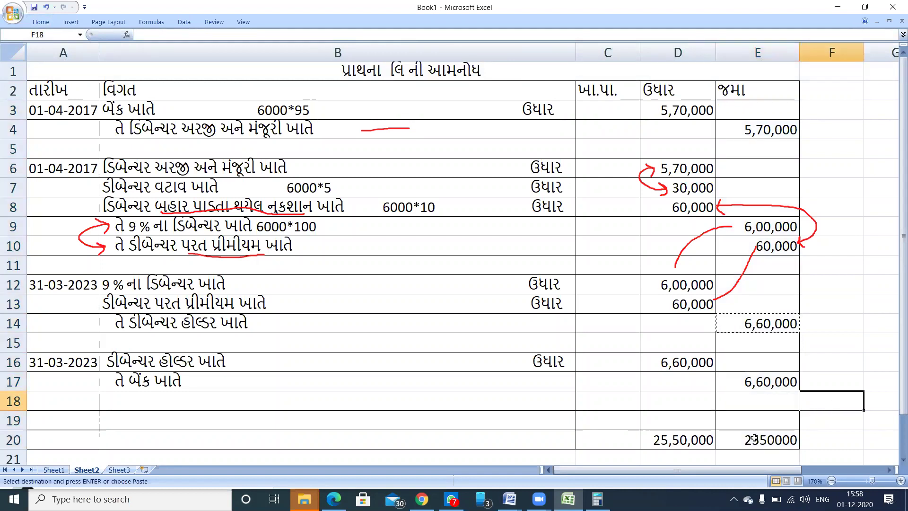